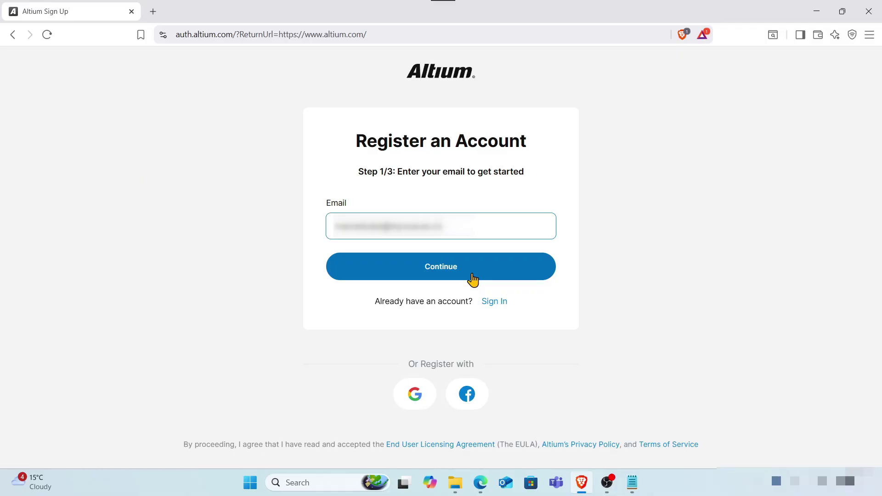
Activate the Altium Designer Professional and Power Analyzer by Keysight licenses in License Management
left_click(473, 279)
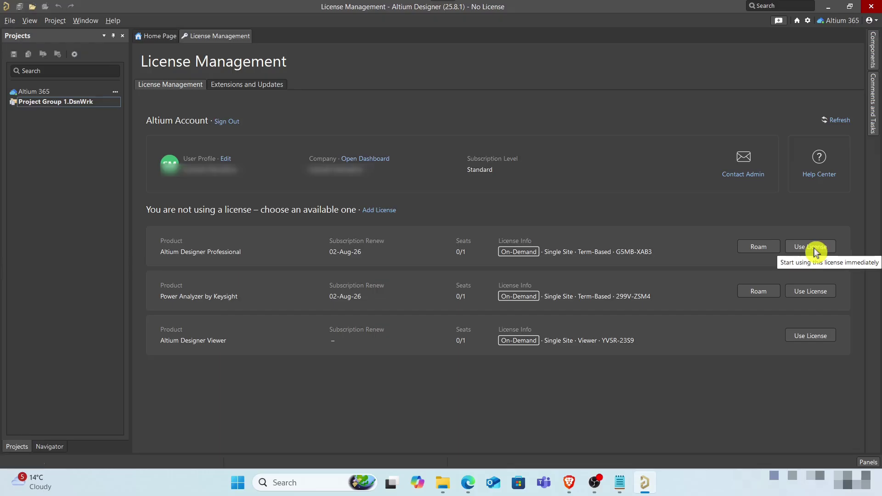
left_click(814, 250)
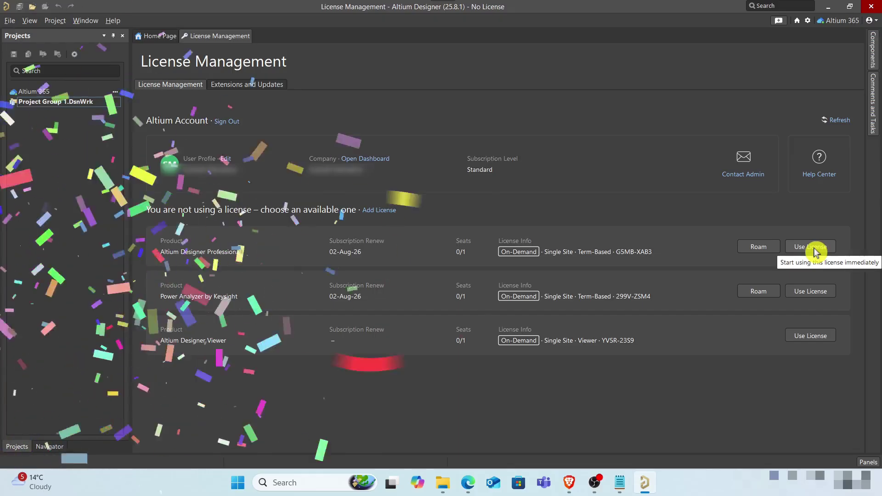
left_click(811, 292)
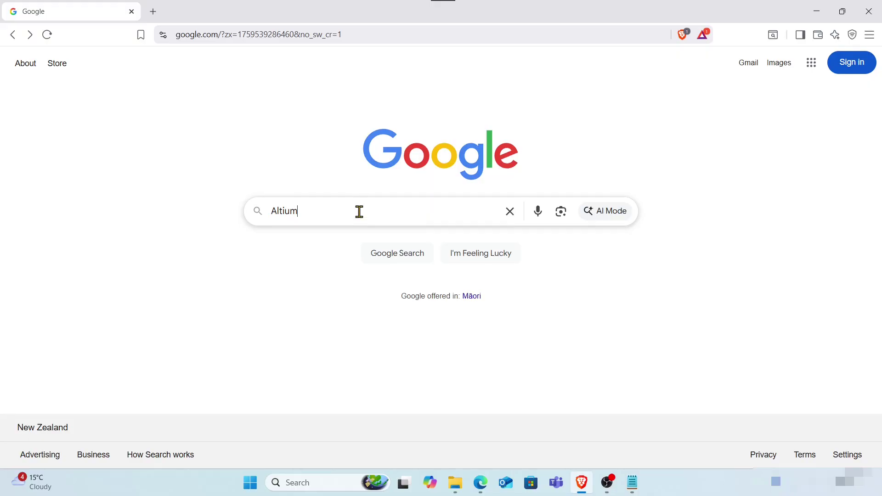
Search Google for 'altium', open altium.com and go to its Sign In page
left_click(359, 211)
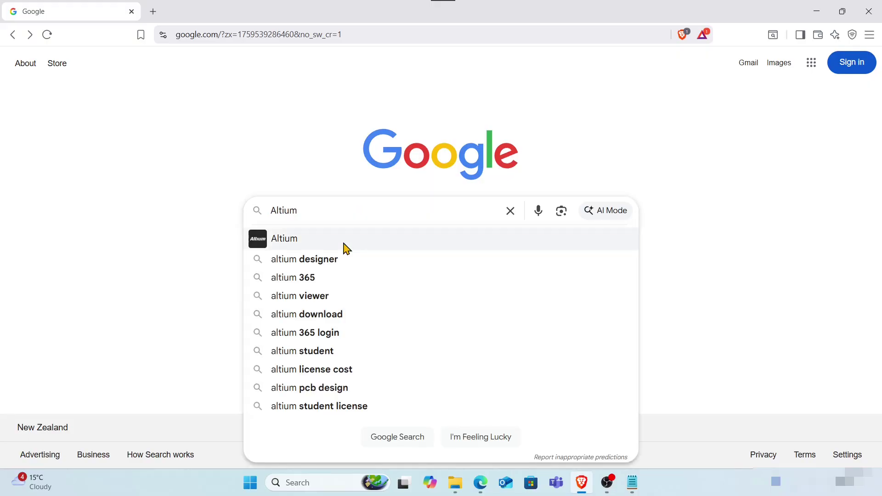
key("Return")
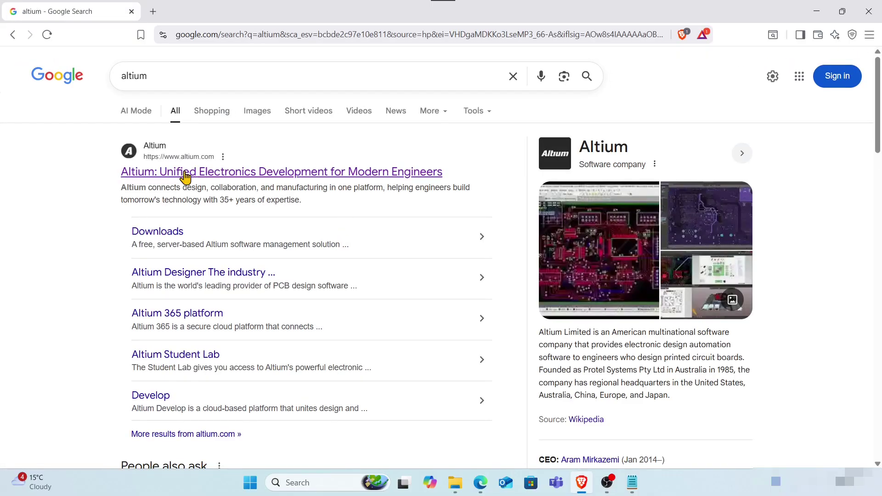
left_click(185, 174)
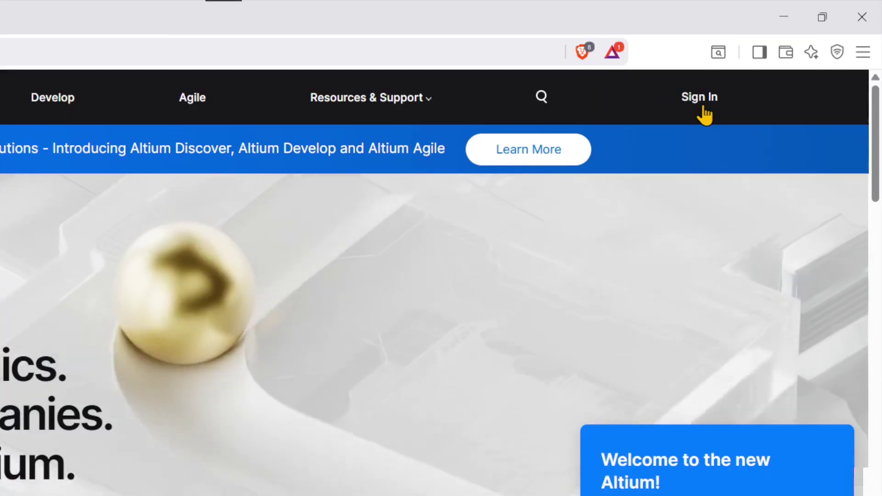
left_click(699, 97)
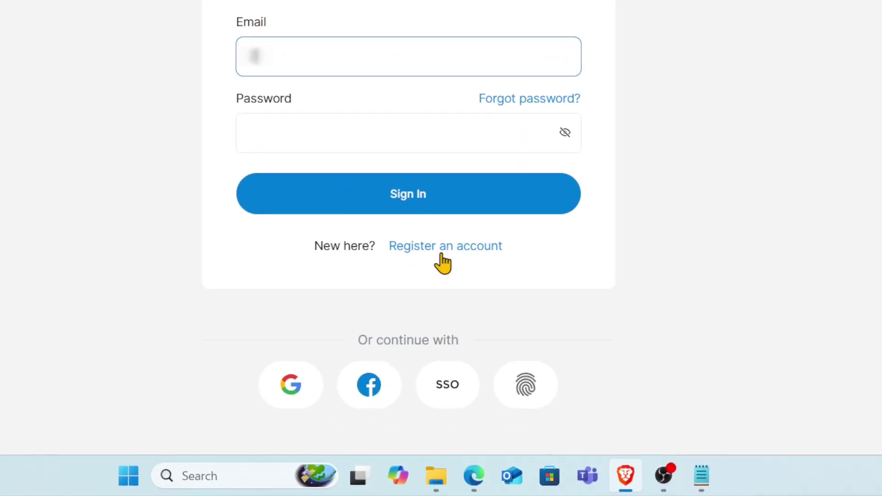
Register a new Altium account with the pasted email address
left_click(444, 248)
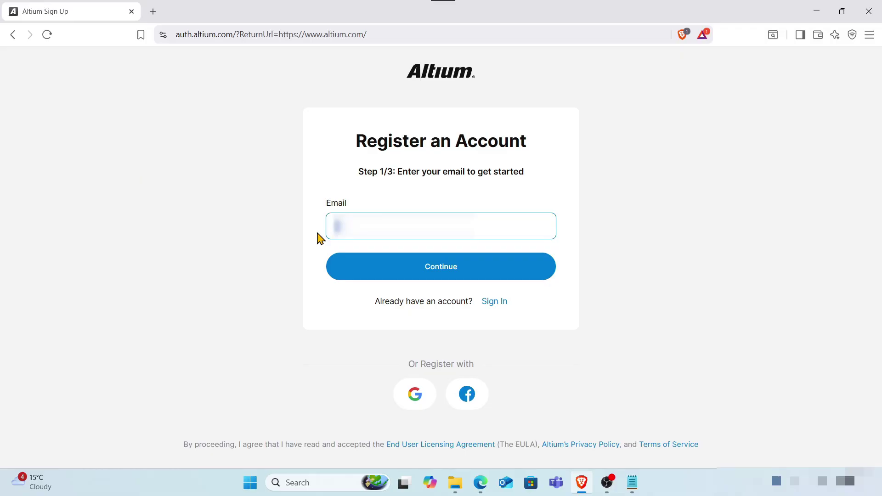
key("ctrl+v")
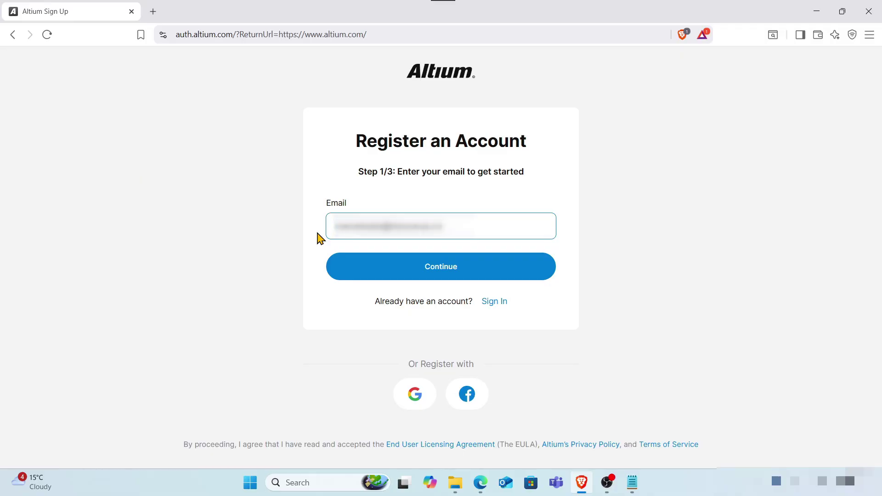
left_click(473, 276)
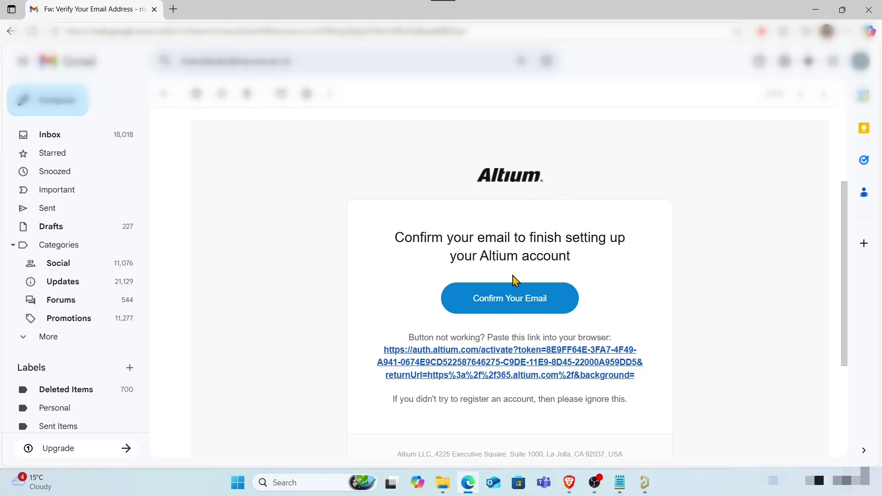
Confirm the email address from Altium's message in Gmail
left_click(512, 304)
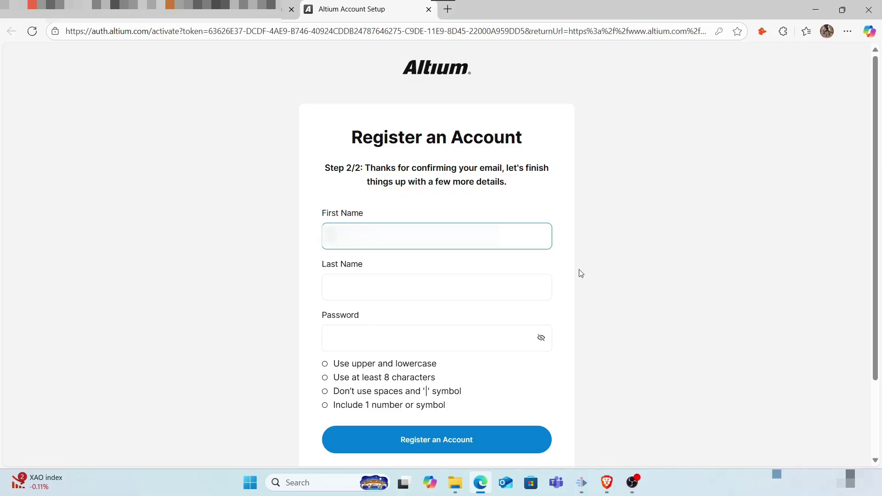
type("[blurred name]")
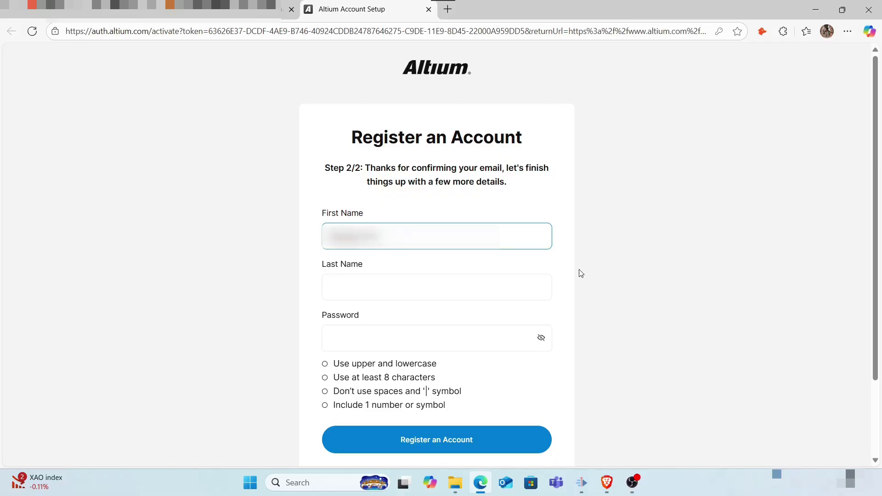
Fill in first name, last name and a valid password, then register the account
left_click(460, 295)
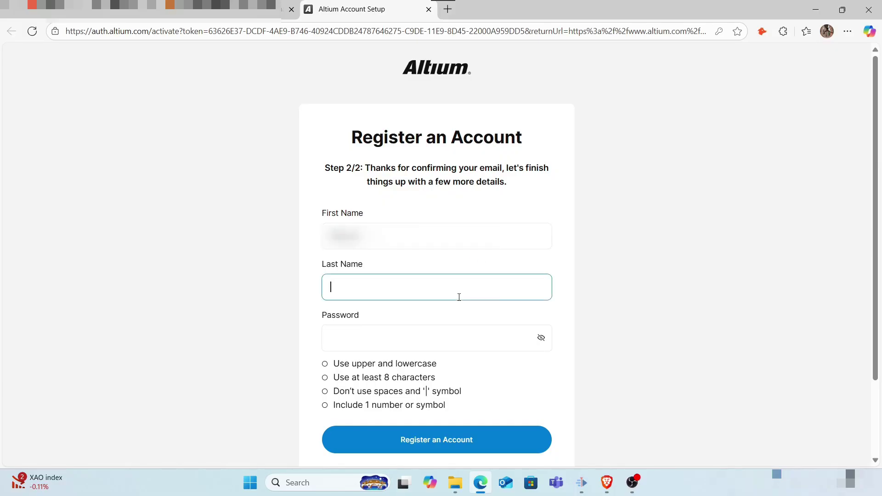
type("[blurred][blurred]")
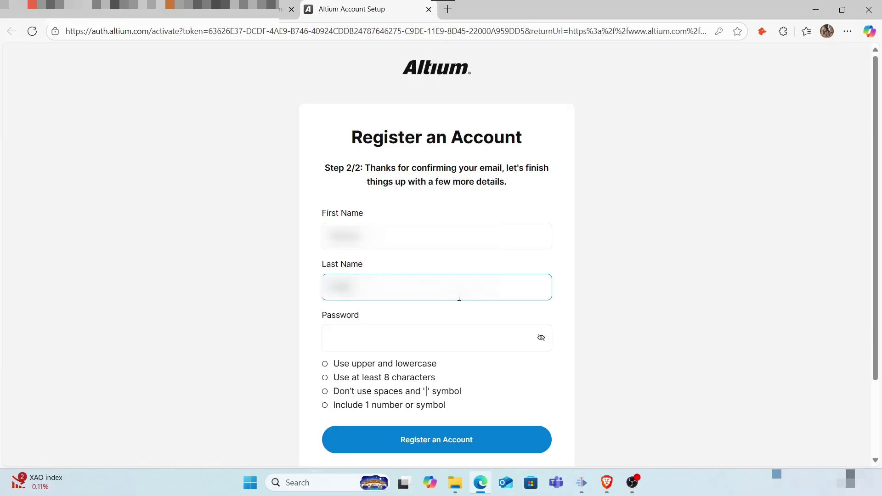
type("[blurred]")
left_click(496, 338)
type("•")
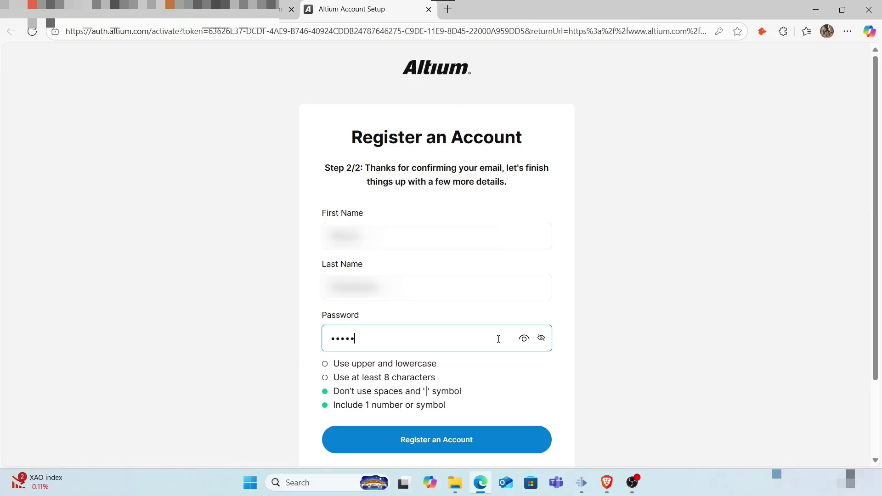
type("•")
scroll(579, 339, "down", 1)
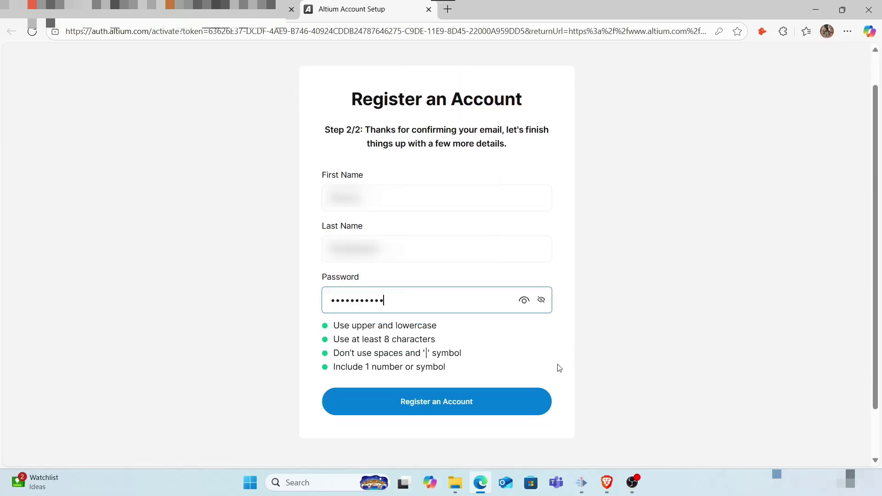
left_click(489, 412)
left_click(489, 413)
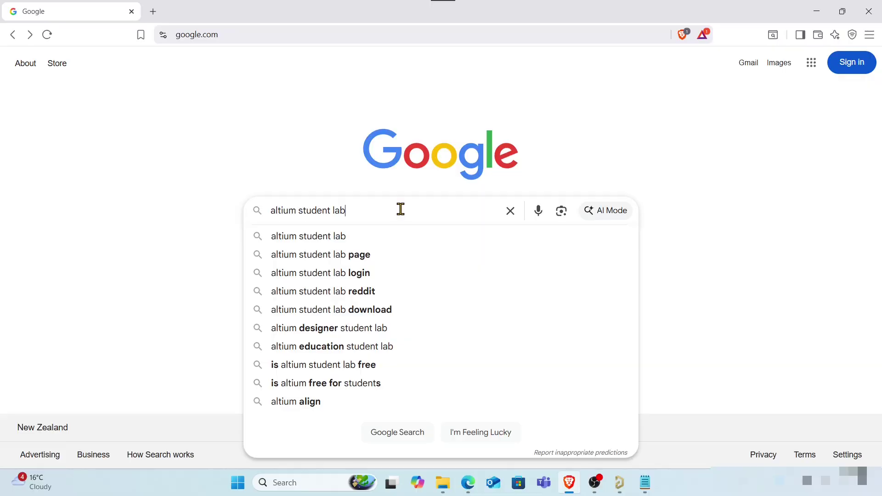
Search for 'altium student lab' and open the Student Lab enrollment form
left_click(330, 237)
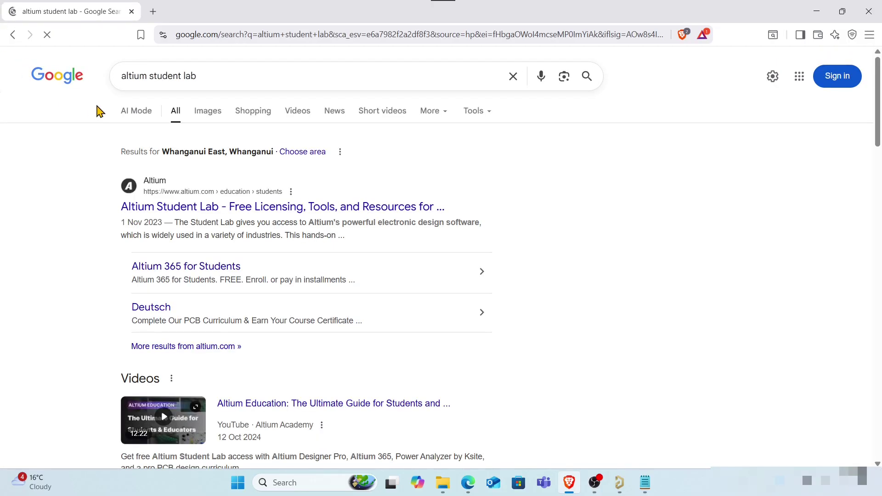
left_click(176, 211)
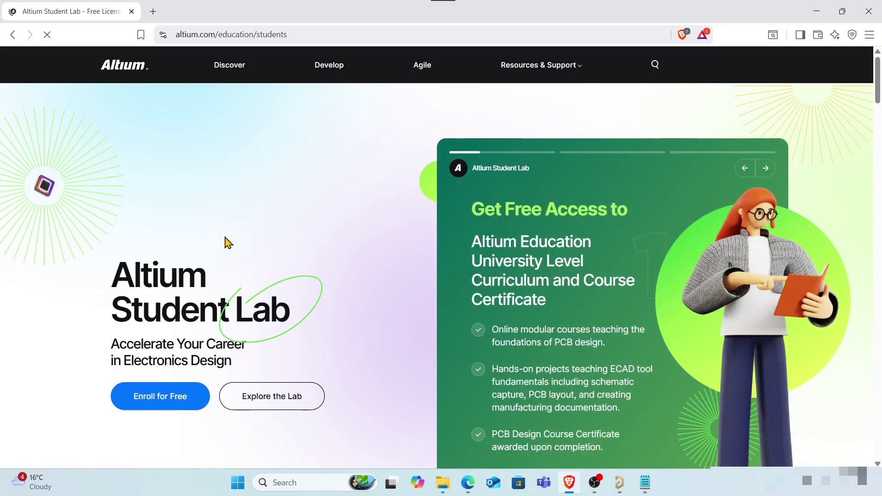
scroll(227, 243, "down", 1)
left_click(171, 348)
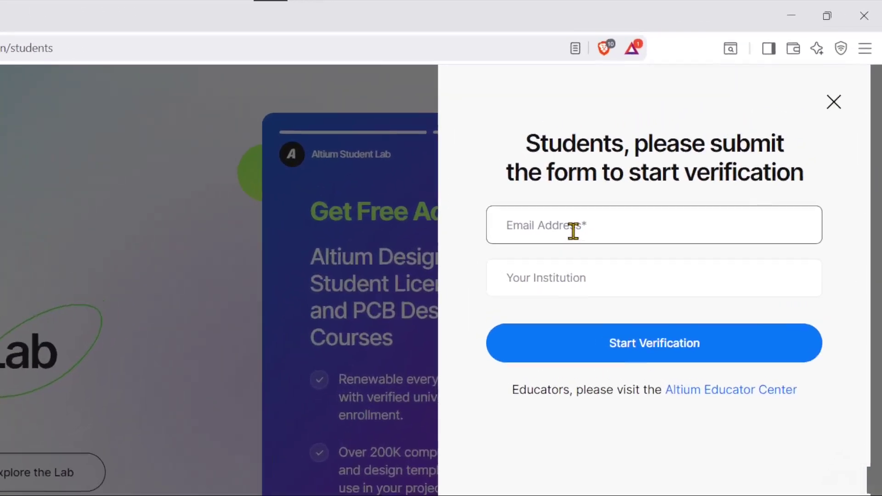
Fill the Student Lab form with the saved email address and institution name
left_click(549, 248)
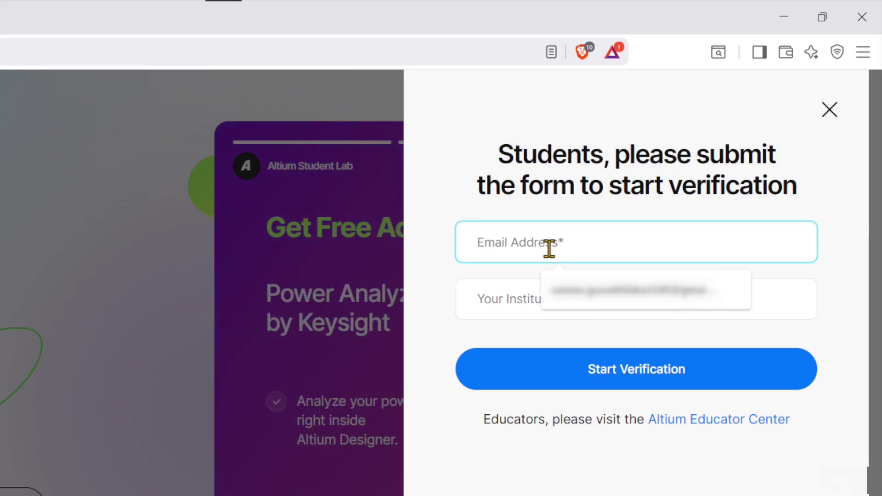
key("Down")
key("Return")
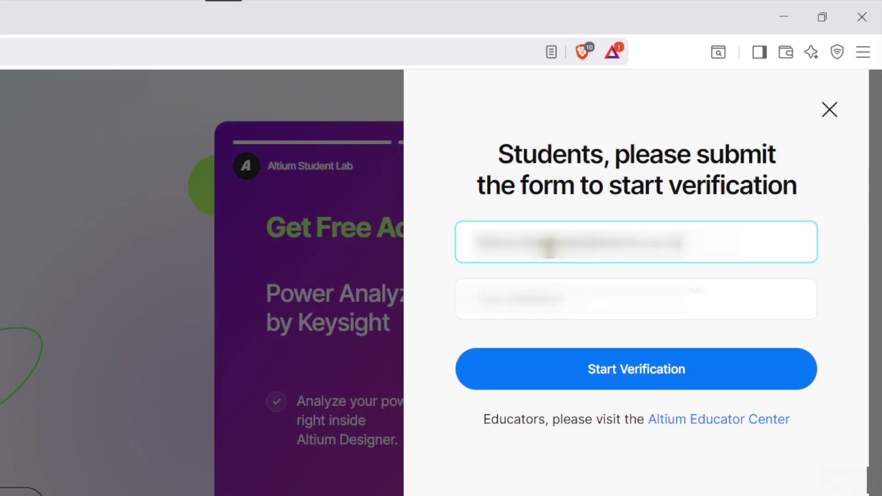
left_click(548, 300)
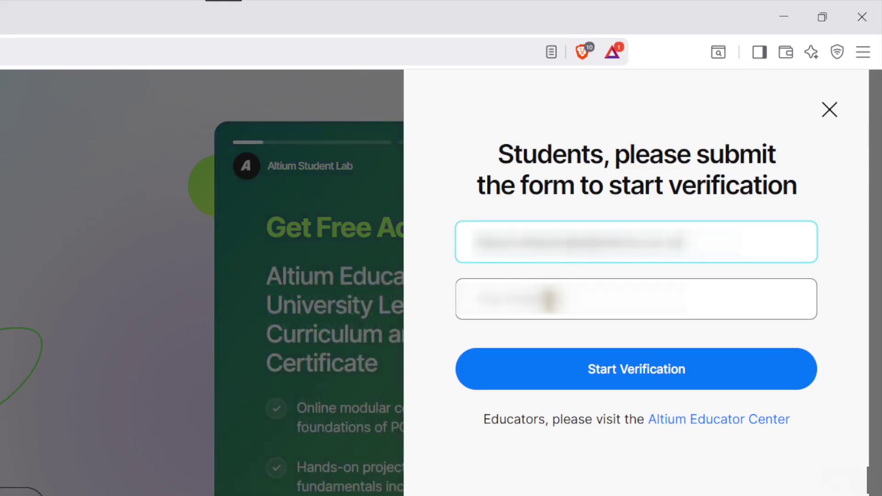
Submit the Student Lab form, search Proxi.id for the university, then clear the unmatched search
left_click(699, 386)
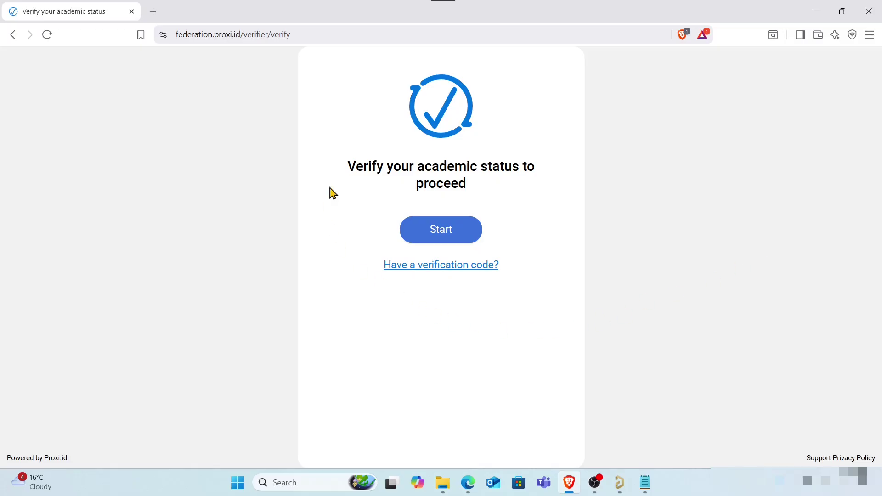
left_click(416, 234)
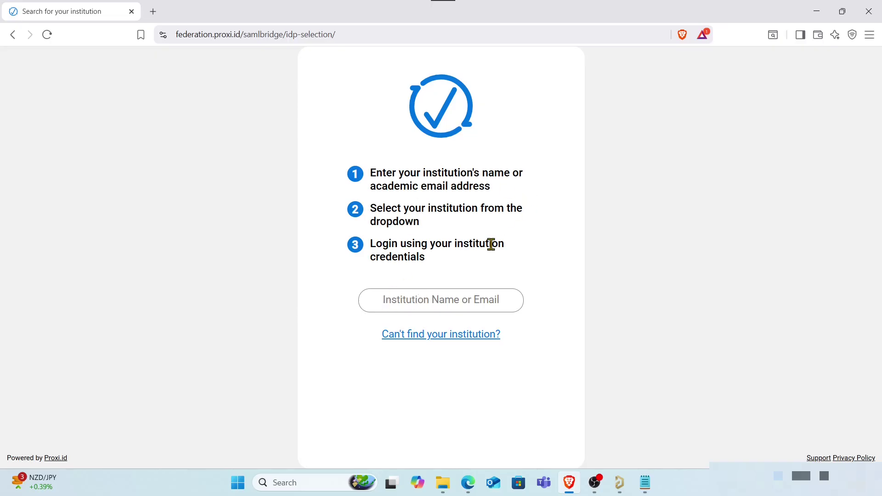
left_click(491, 307)
type("uni")
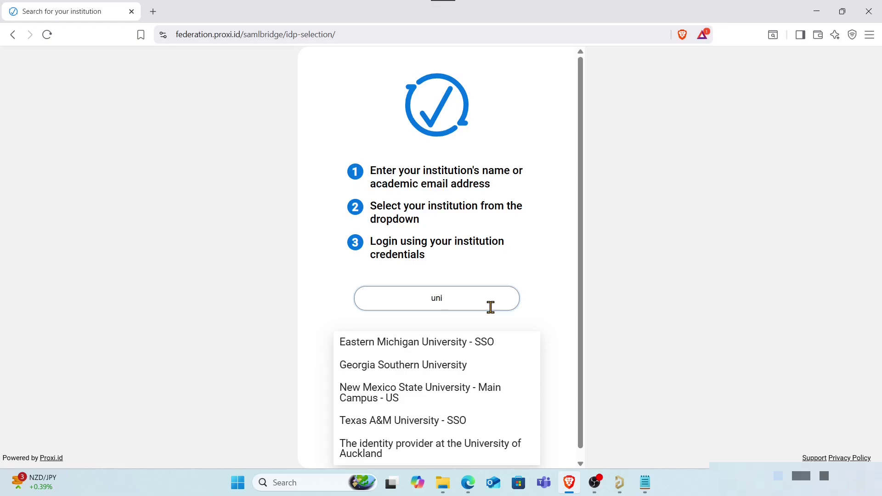
type("ver")
type("s")
type("ity")
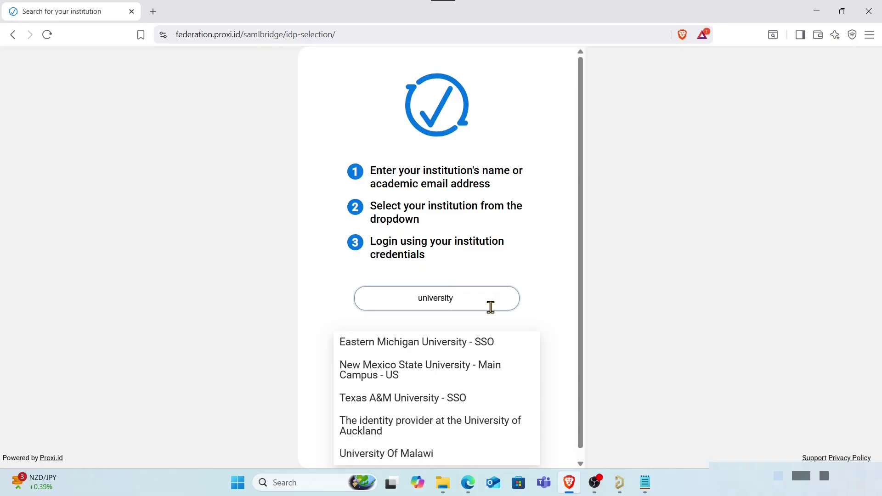
type(" of w")
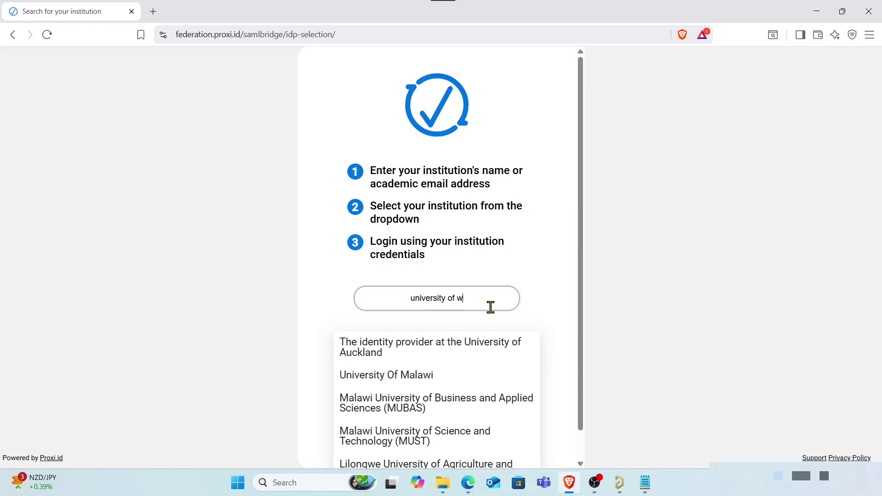
type("el")
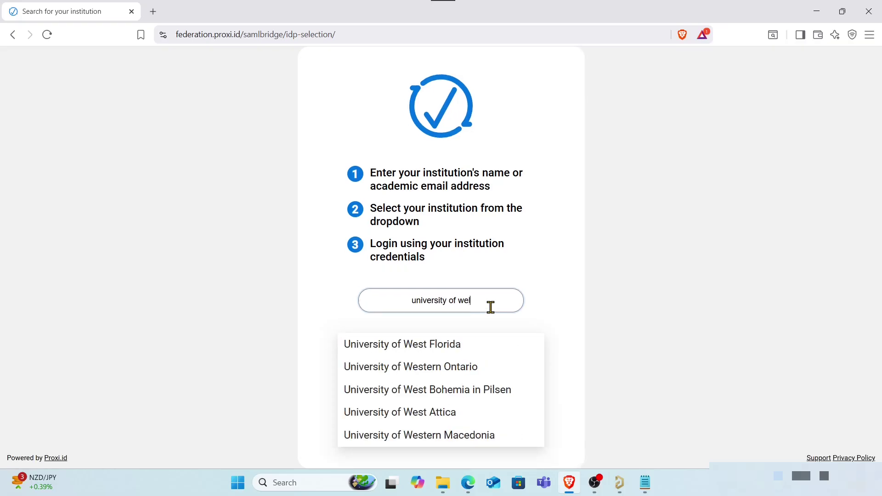
type("l")
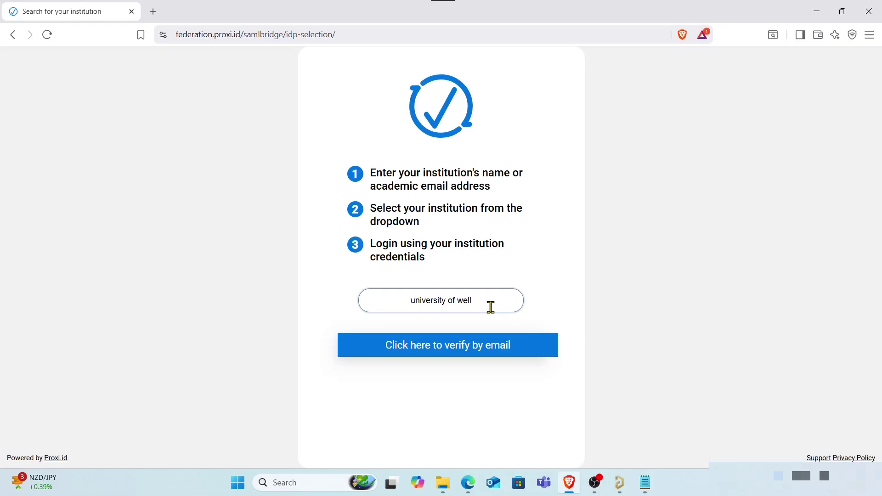
type("i")
key("BackSpace")
key("BackSpace")
key("BackSpace")
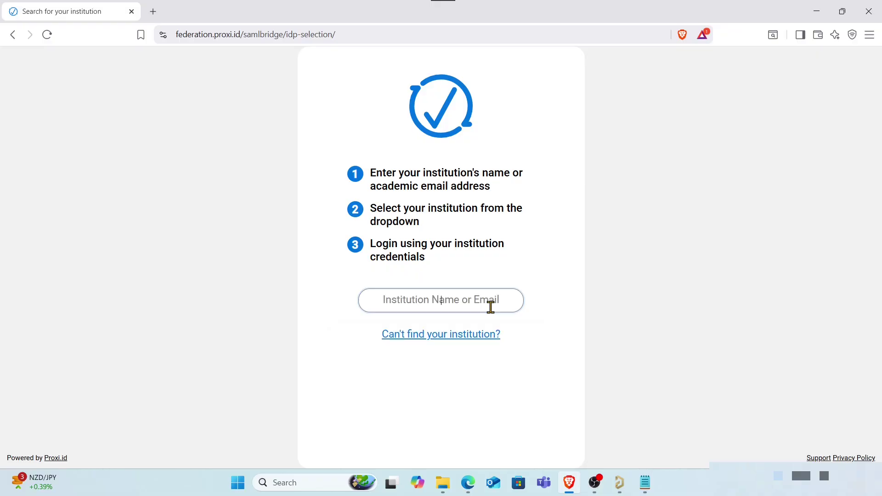
left_click(559, 314)
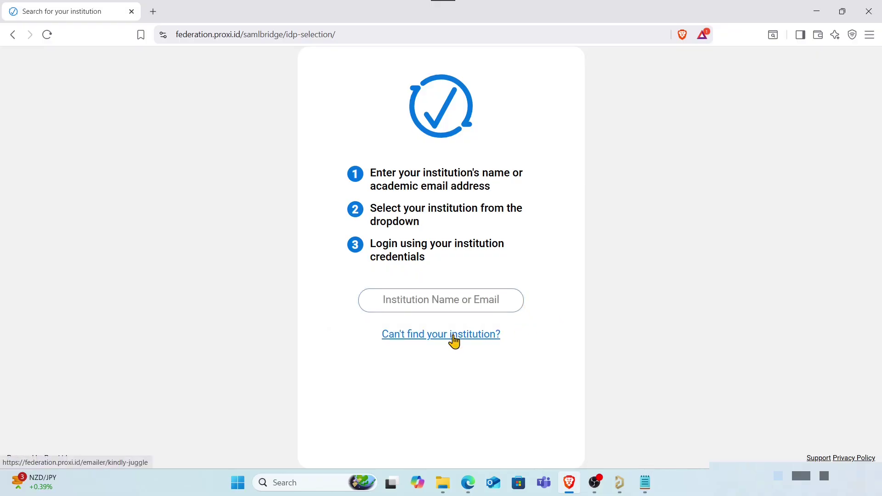
Switch Proxi.id to verification by institution email
left_click(485, 338)
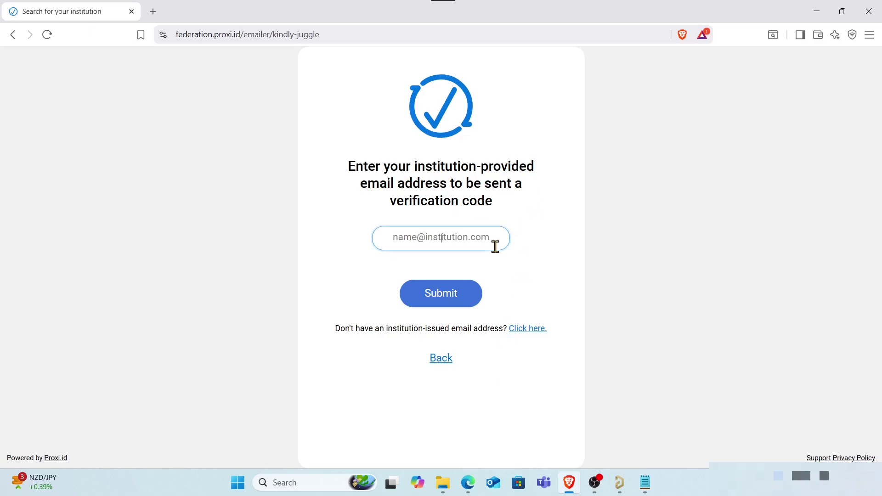
type("[email]")
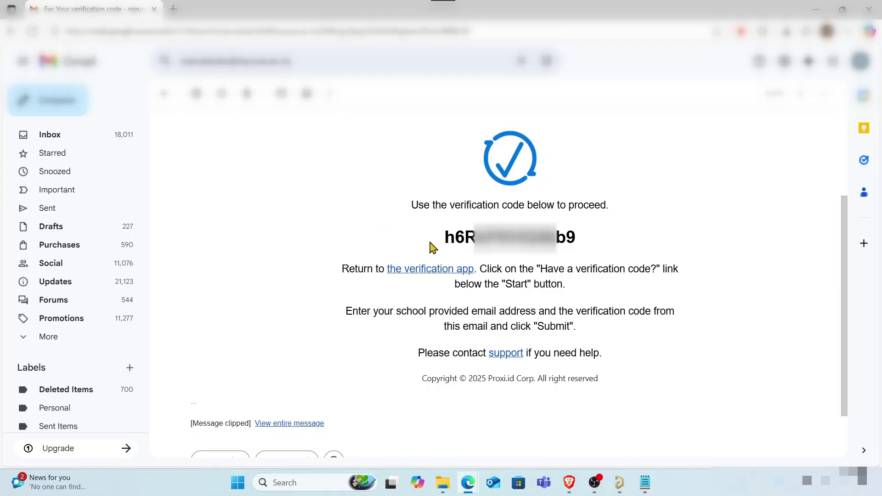
Copy the Proxi.id verification code from the Gmail message
left_click_drag(445, 238, 574, 237)
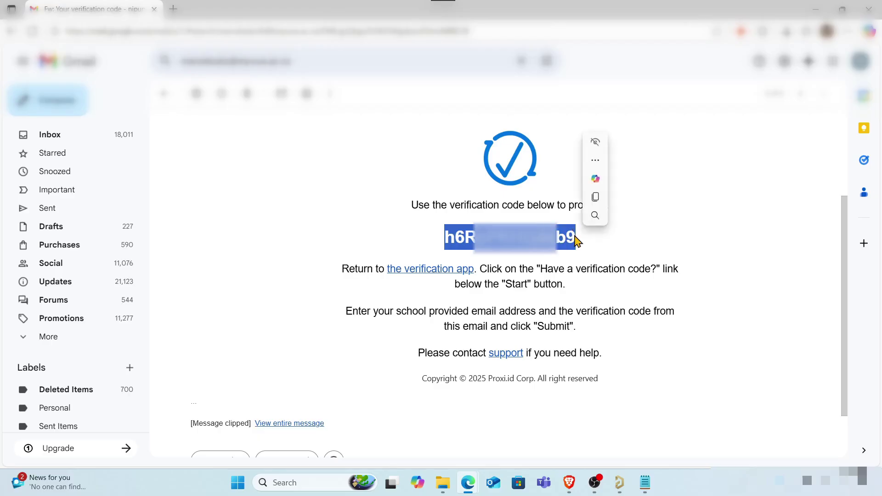
left_click(603, 201)
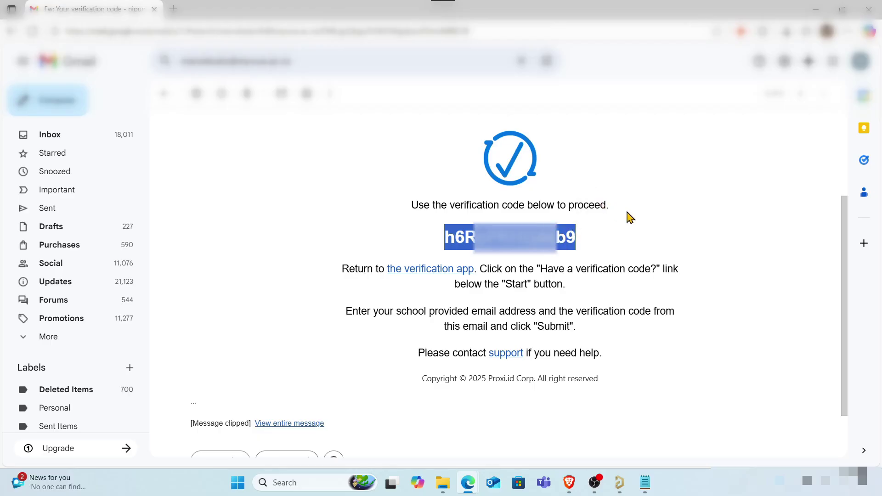
Return to Proxi.id and go back two pages to the academic status verification start
left_click(569, 483)
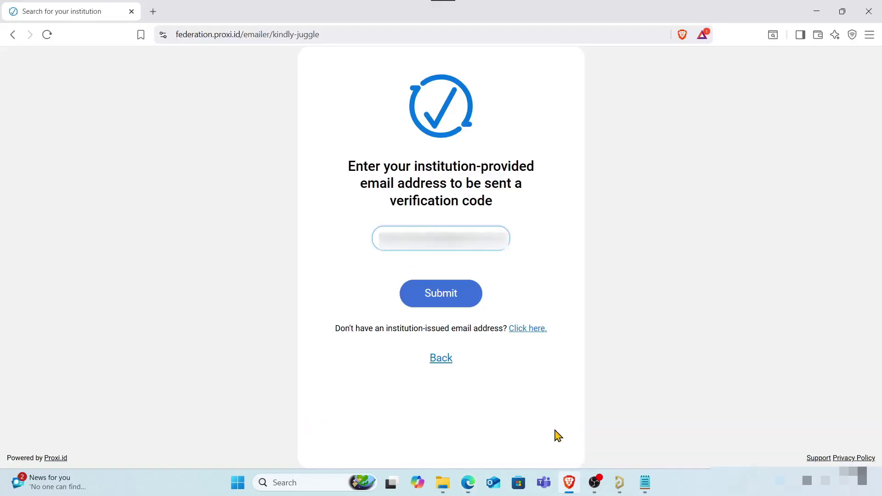
left_click(686, 253)
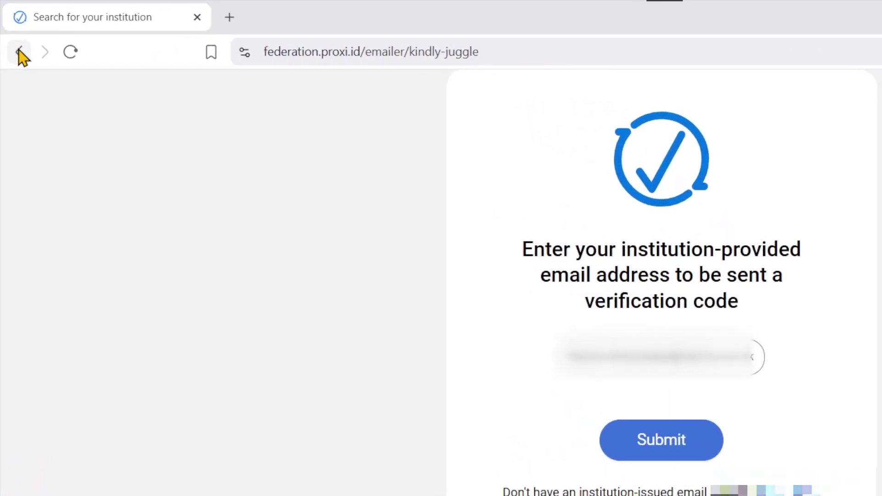
left_click(18, 44)
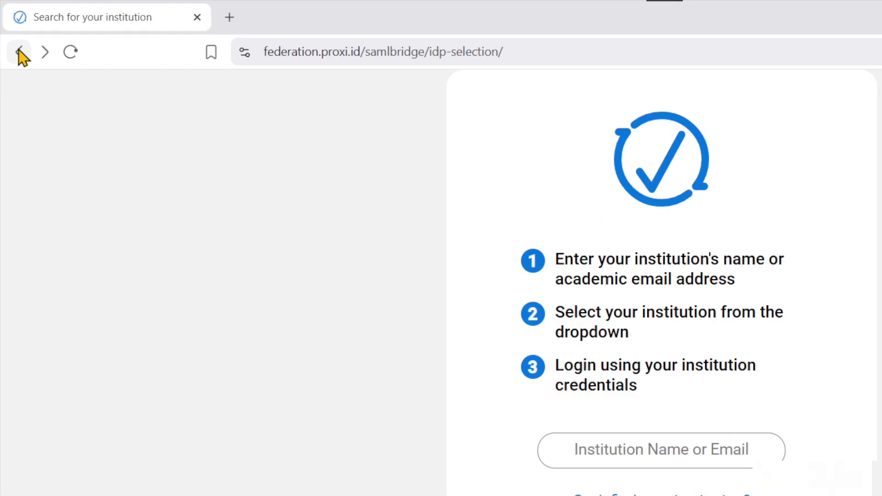
left_click(21, 53)
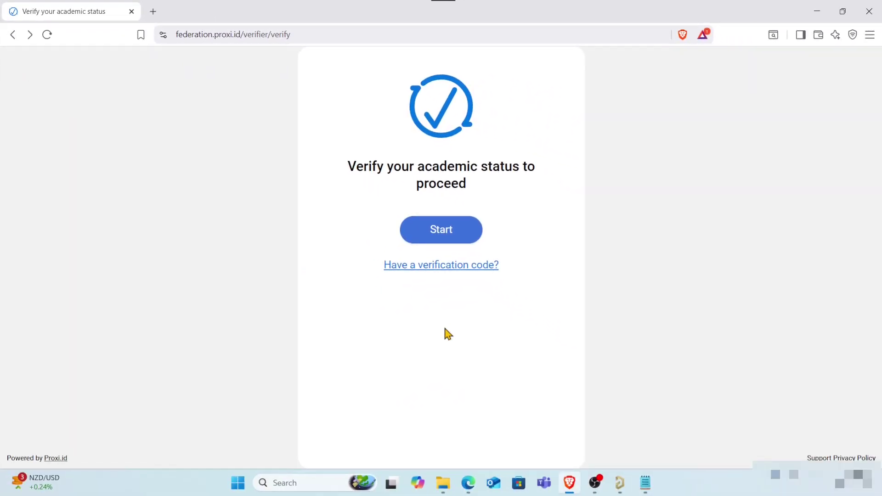
Submit the existing email address and verification code in Proxi.id
left_click(448, 269)
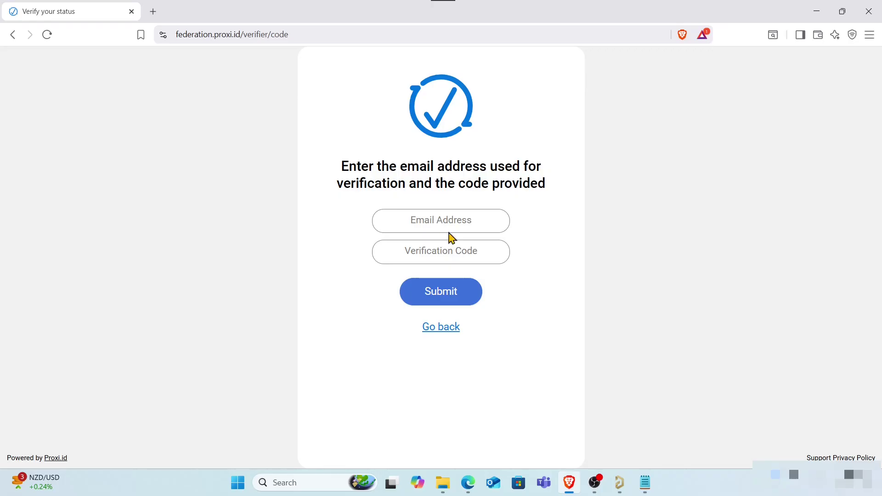
left_click(481, 220)
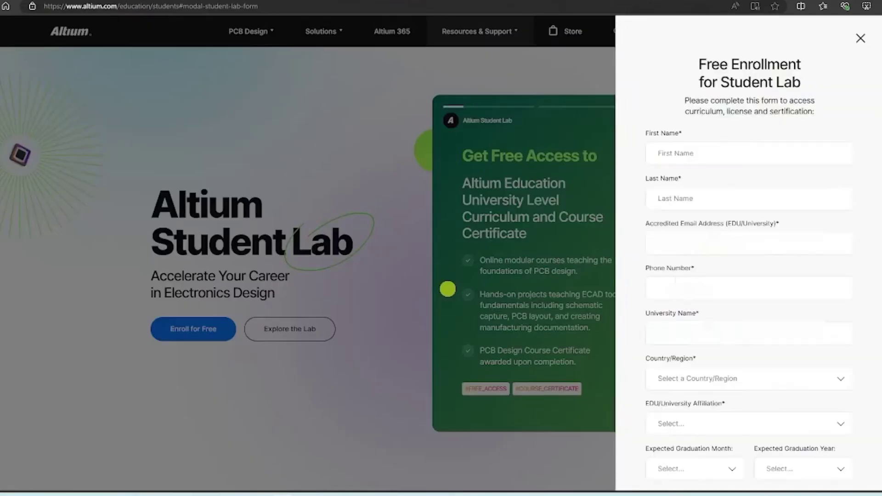
Enter first name, phone number and country/region on the Student Lab enrollment form
left_click(672, 154)
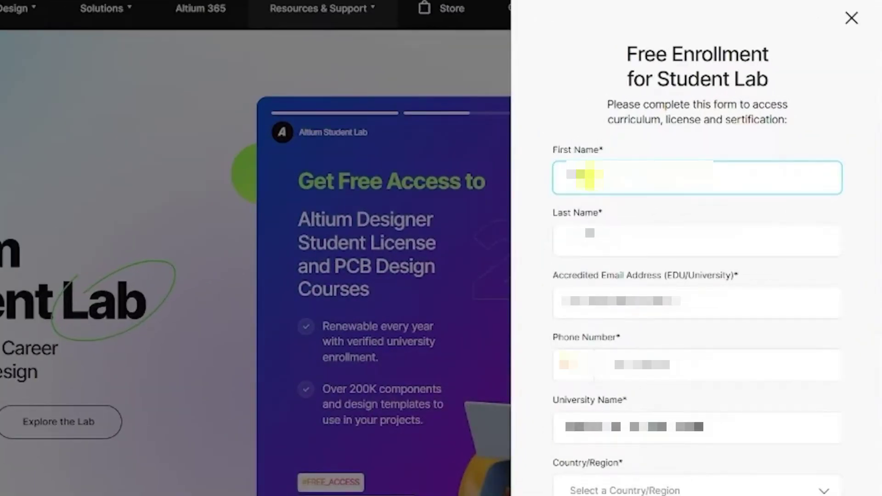
left_click(641, 362)
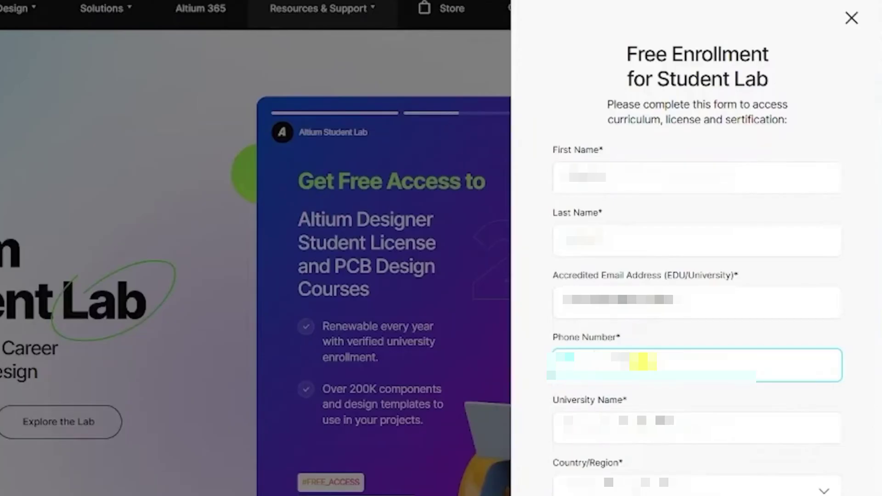
type("[phone digits]")
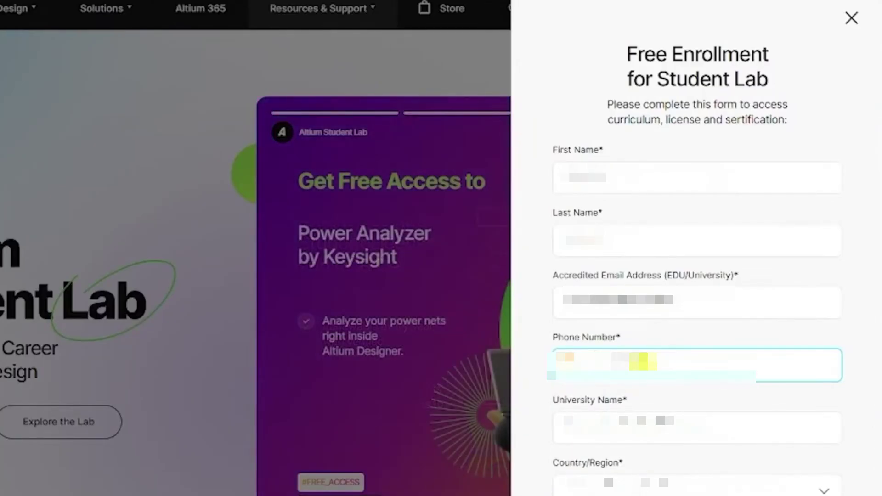
type("[phone digits][phone digits]")
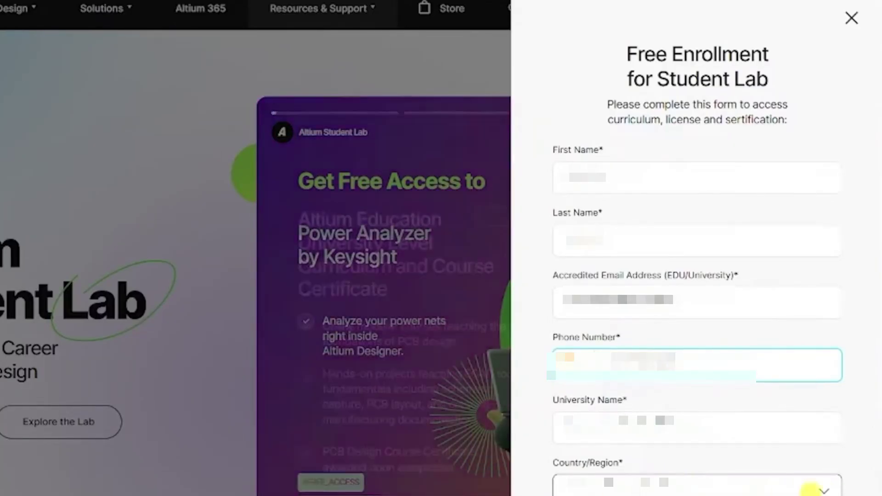
left_click(628, 483)
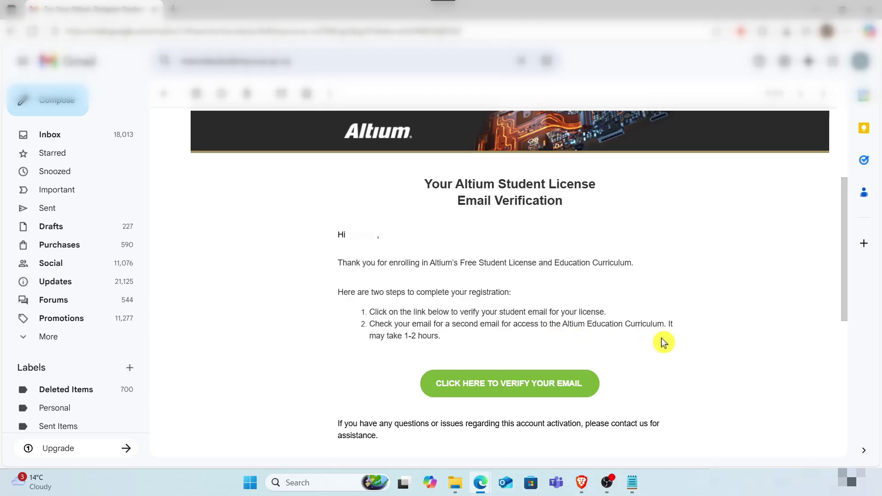
Highlight, then deselect, the email note that access may take 1-2 hours
left_click_drag(369, 337, 446, 346)
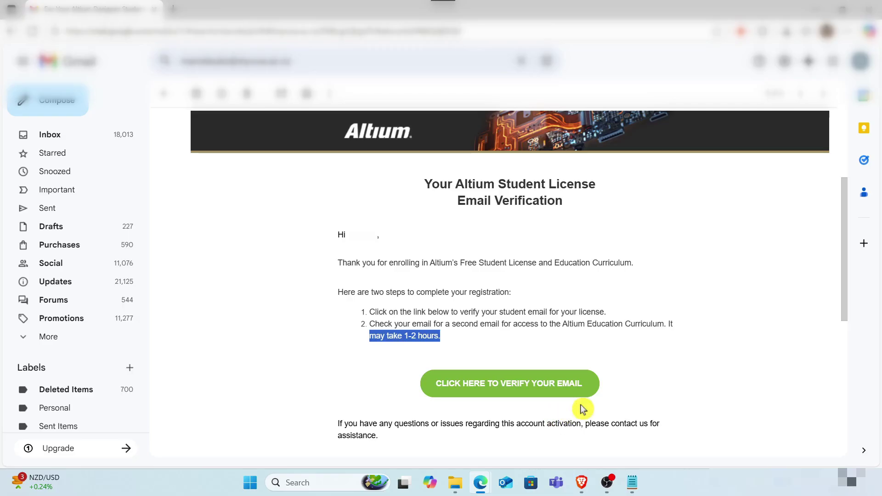
left_click(548, 410)
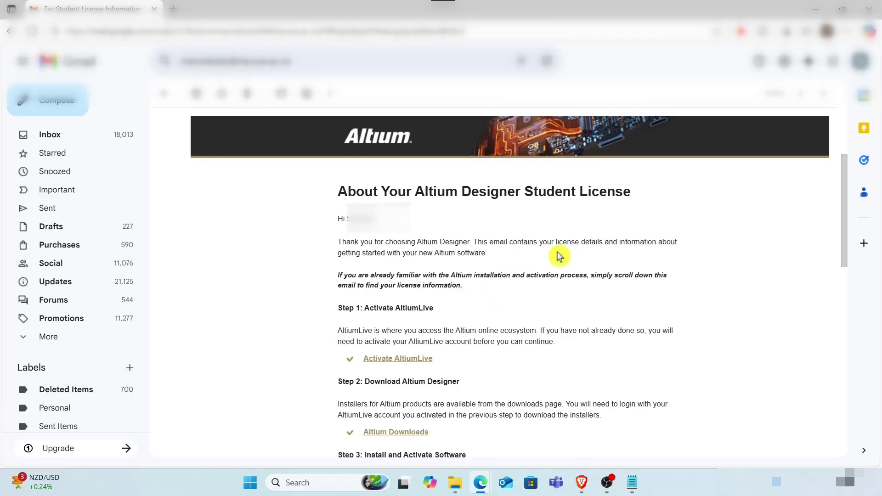
scroll(743, 288, "down", 1)
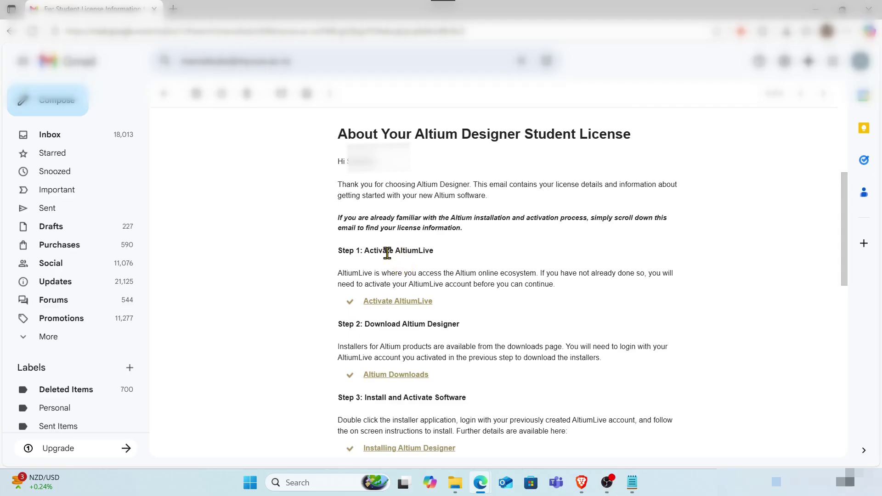
Highlight the Activate AltiumLive step, then follow its link to activate the account
left_click_drag(366, 250, 433, 250)
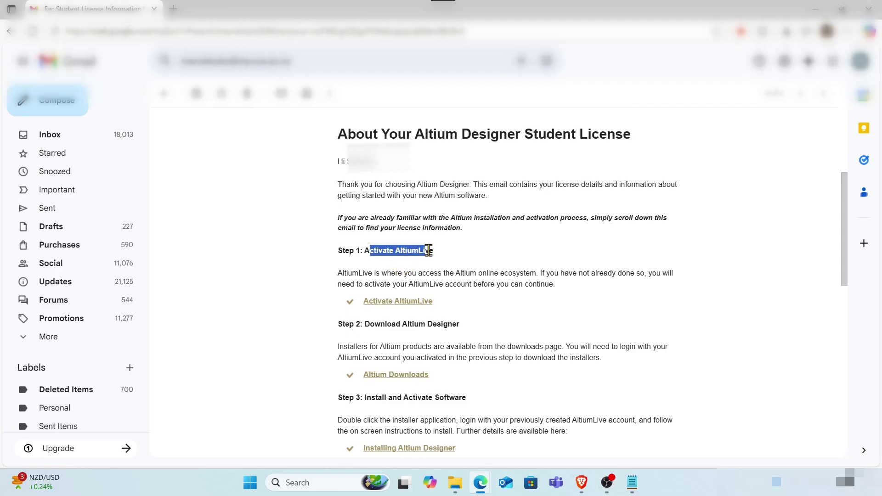
left_click(531, 332)
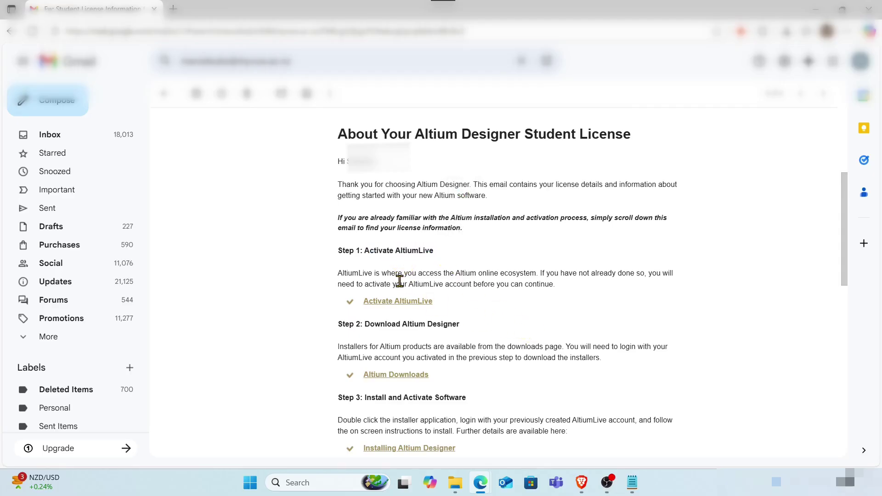
left_click(424, 306)
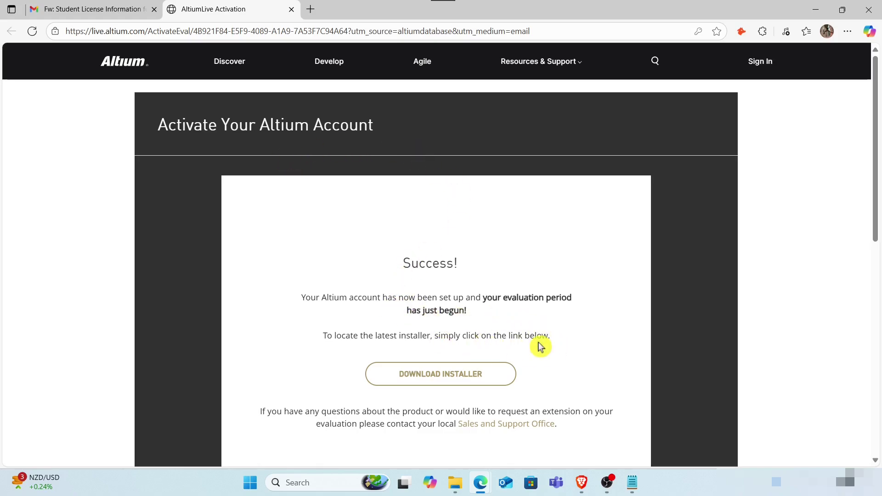
scroll(469, 378, "down", 1)
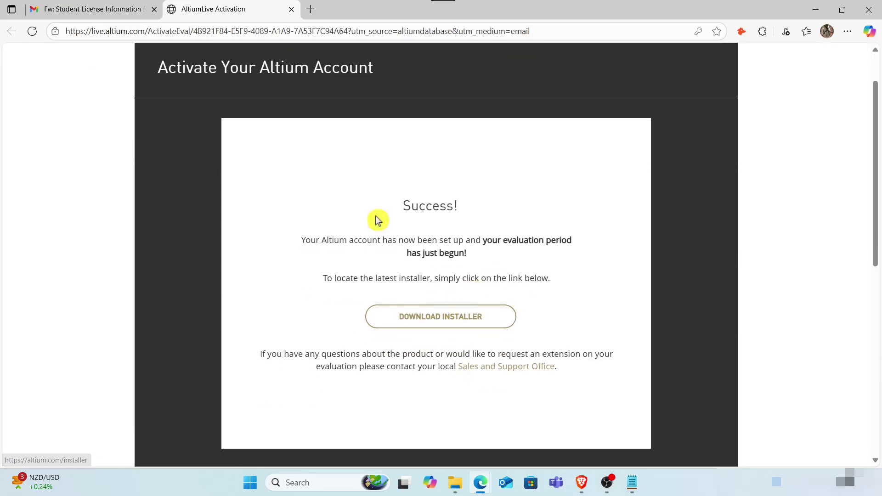
Return to the student license email tab in Gmail
left_click(106, 10)
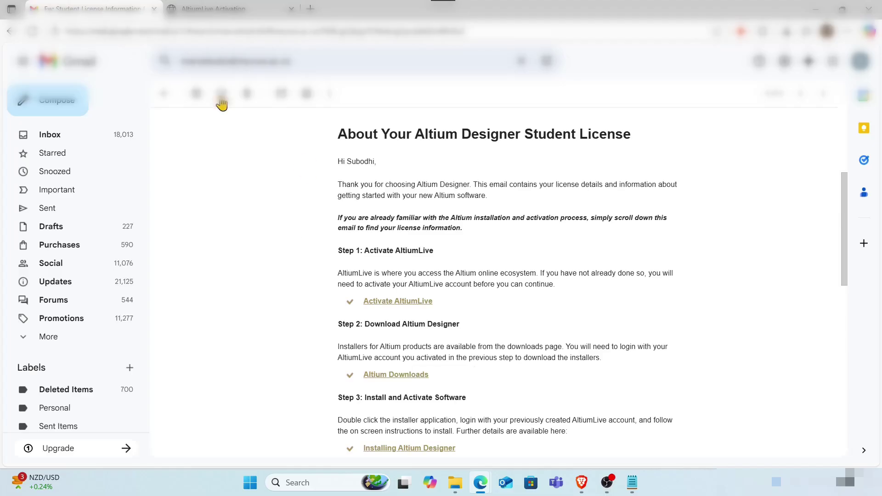
scroll(362, 238, "down", 2)
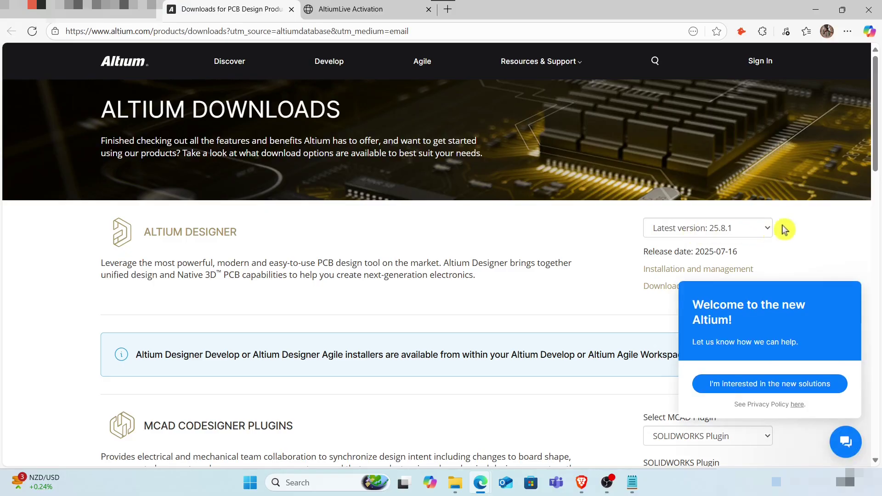
Dismiss the welcome popup and request the Altium Designer 25.8.1 installer (29.63 MB) download
left_click(858, 282)
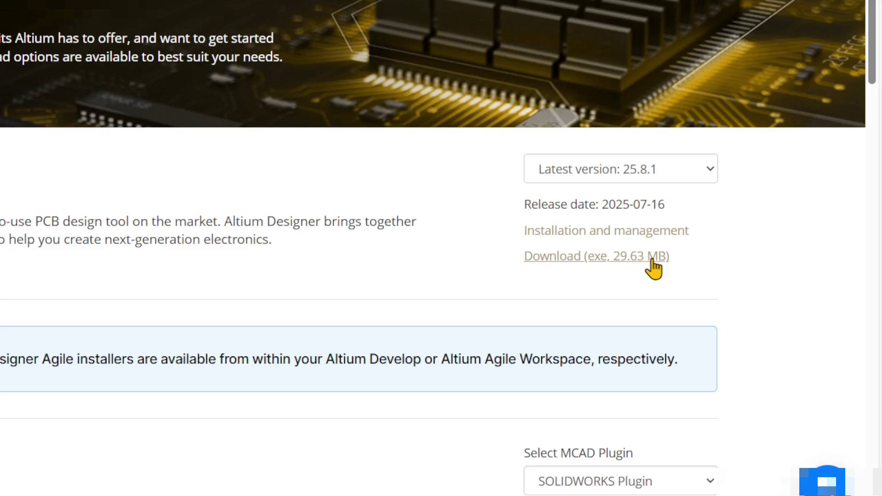
left_click(654, 266)
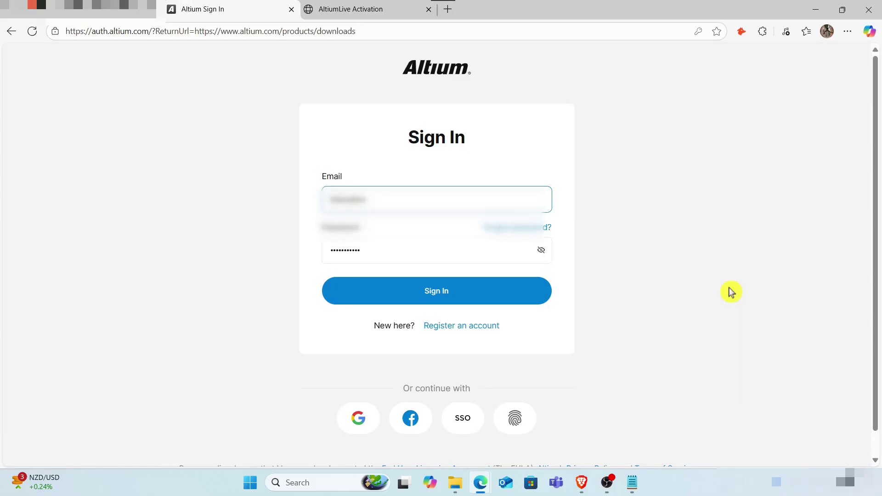
Sign in to the Altium account with the prefilled email and password
left_click(504, 297)
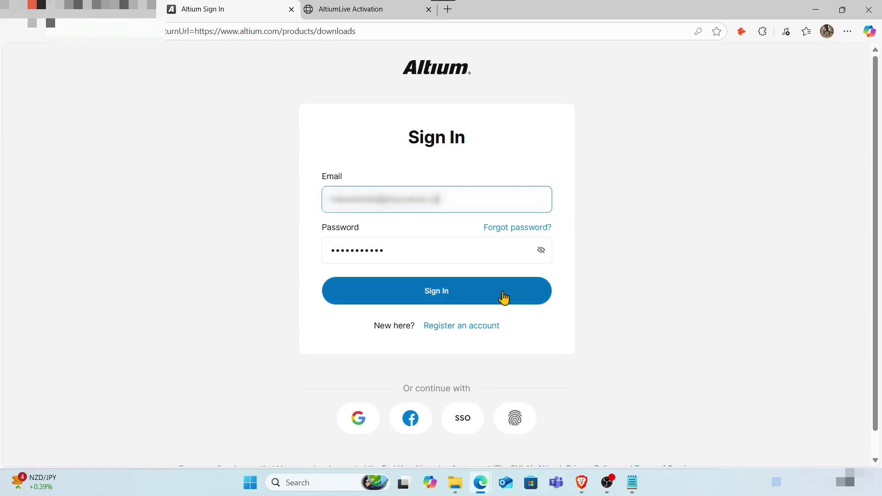
left_click(504, 298)
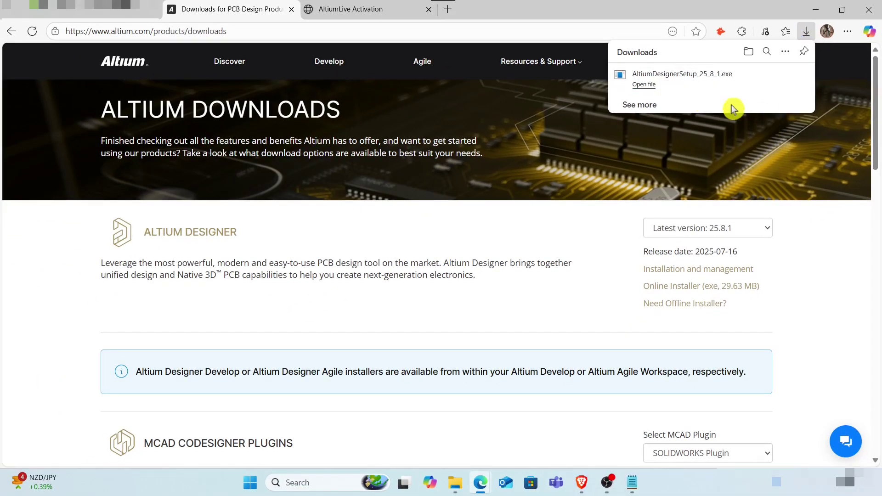
Launch AltiumDesignerSetup_25_8_1.exe from the Edge Downloads flyout
left_click(644, 79)
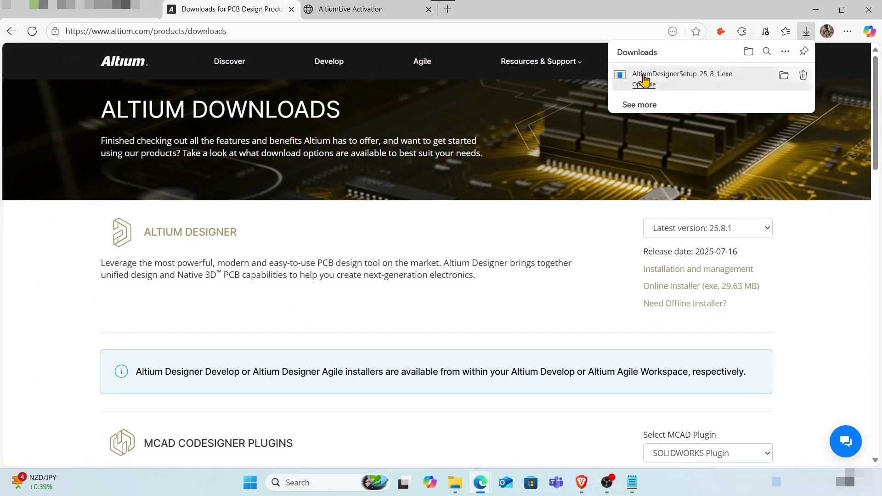
left_click(644, 77)
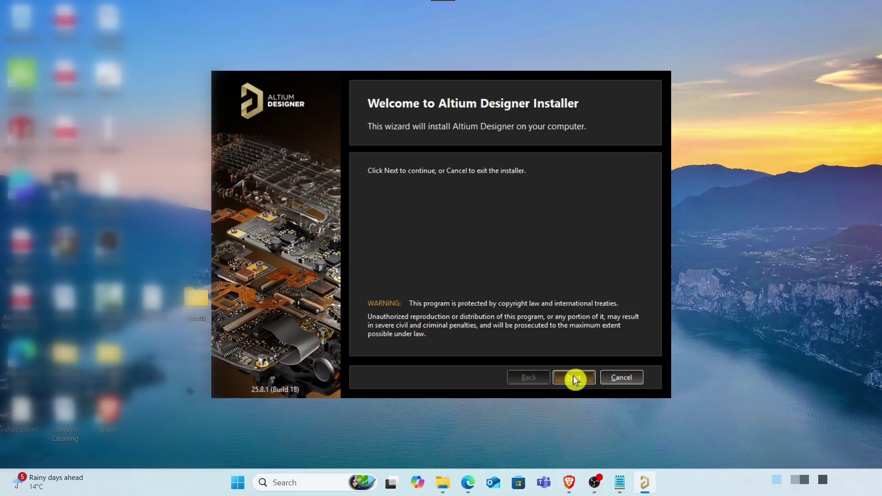
Move past the installer welcome page and accept the end-user license agreement
left_click(575, 379)
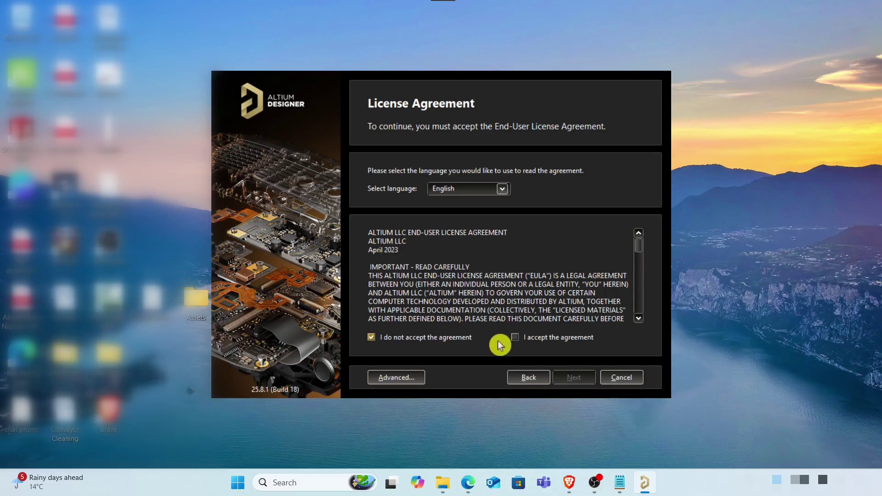
left_click(516, 338)
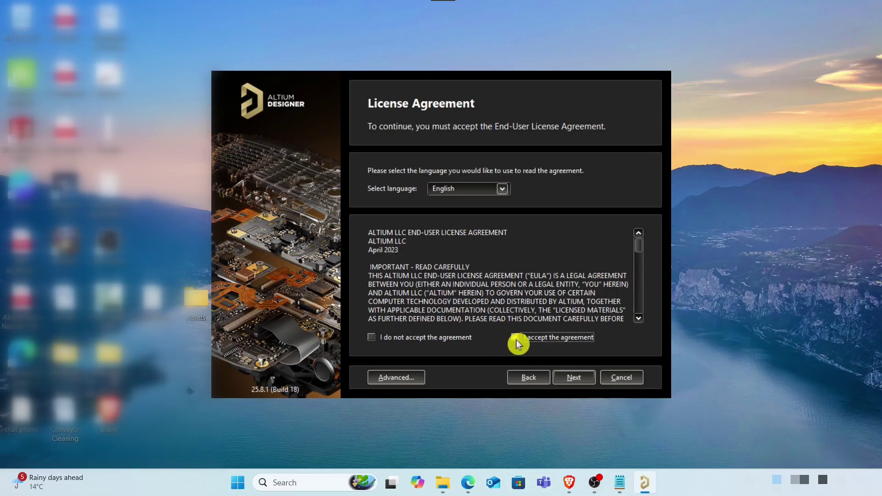
left_click(577, 378)
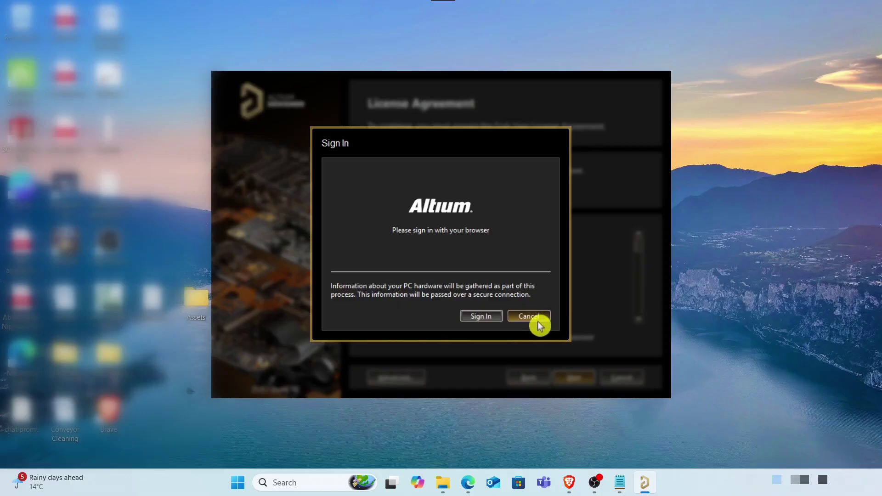
Start the Altium account sign-in through the browser from the installer's Sign In dialog
left_click(483, 317)
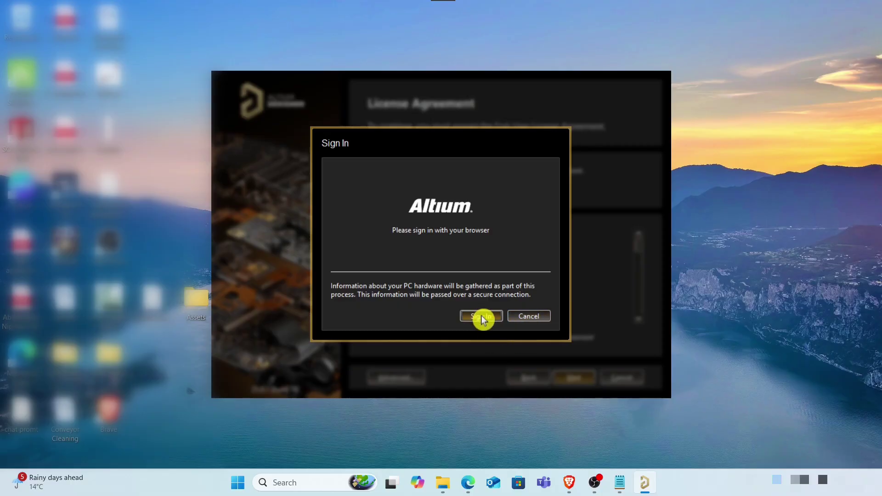
left_click(482, 319)
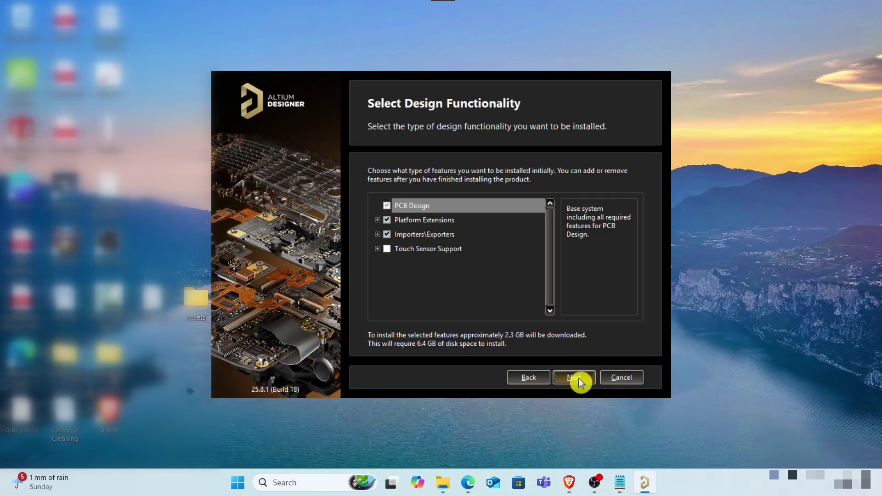
Keep the default install folders and decline the experience improvement program
left_click(579, 378)
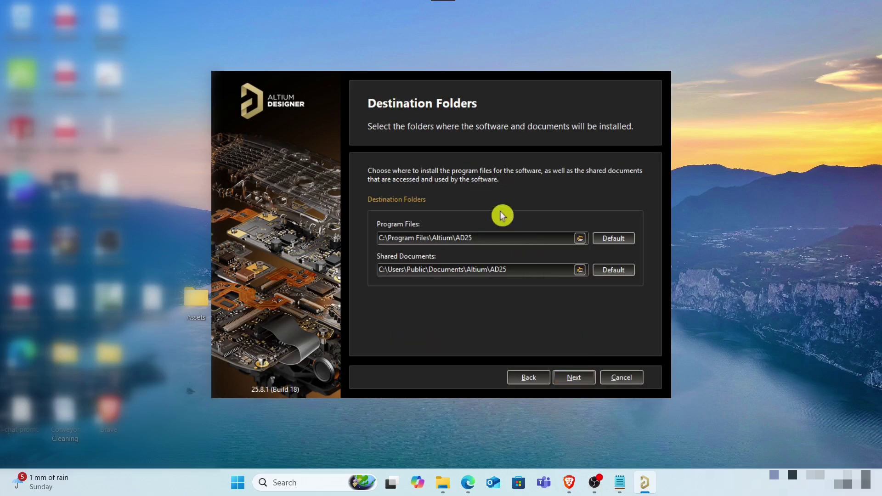
left_click(587, 379)
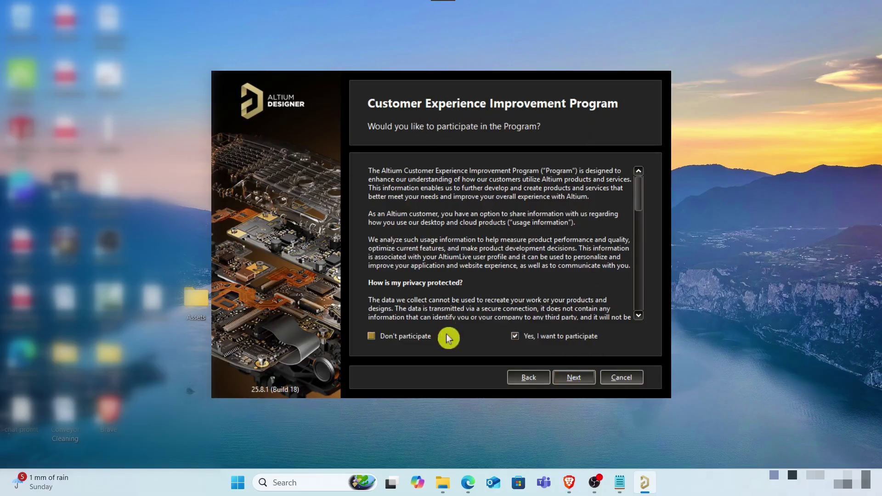
left_click(372, 337)
left_click(576, 379)
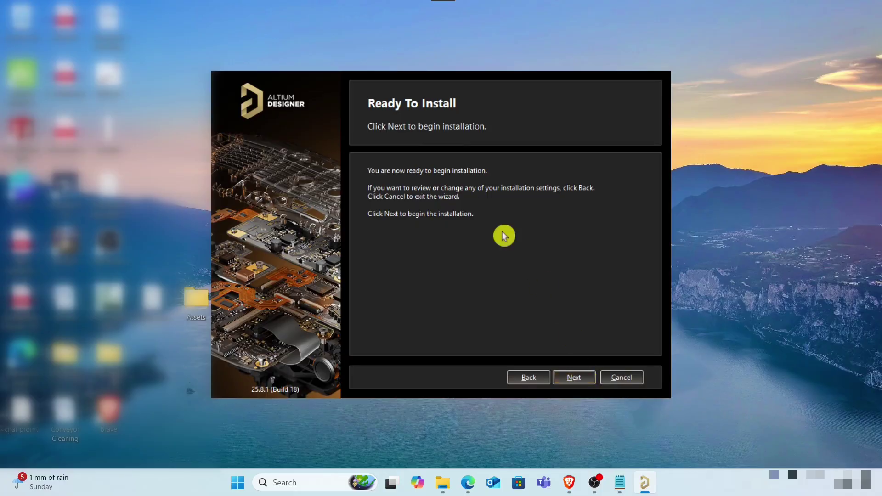
Start the Altium Designer installation from the Ready To Install page
left_click(582, 377)
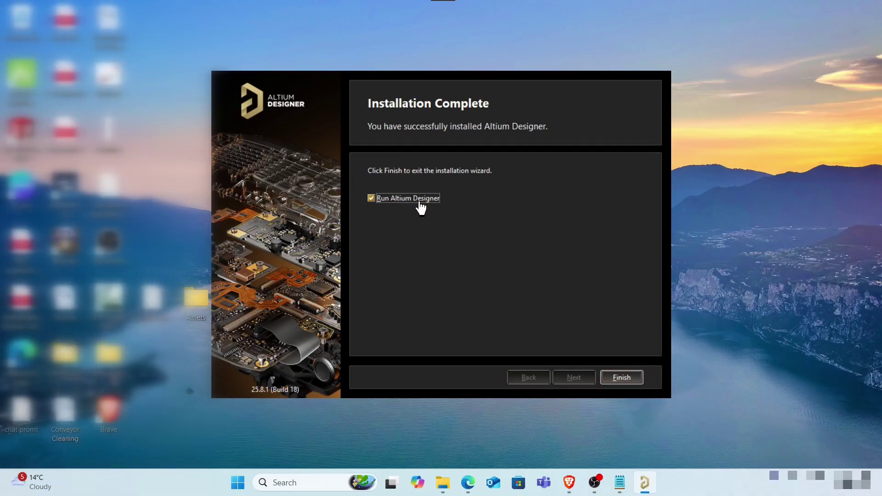
Finish the installer to launch Altium Designer, then sign in to the Altium account
left_click(627, 378)
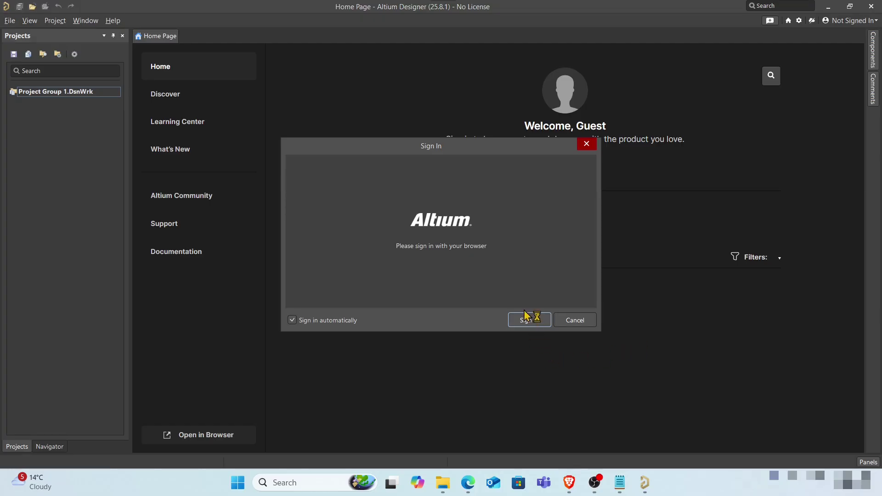
left_click(528, 319)
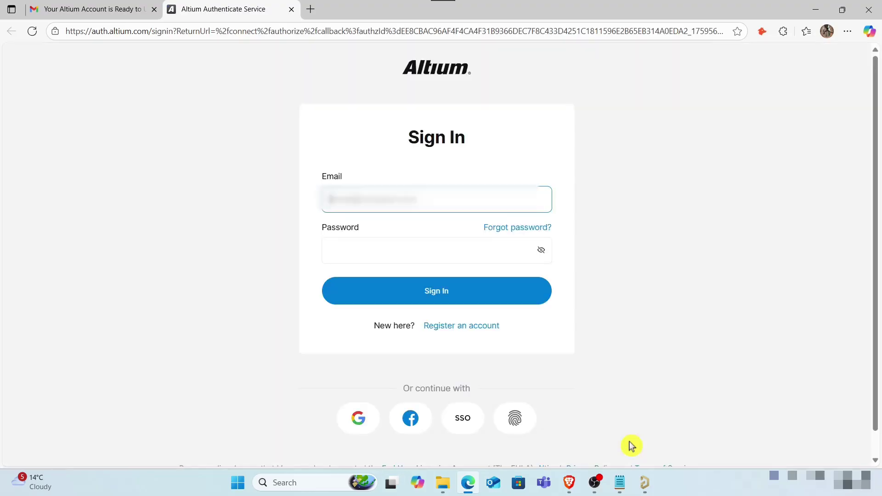
Sign in with the saved email and password, declining to save the password
left_click(428, 199)
left_click(414, 268)
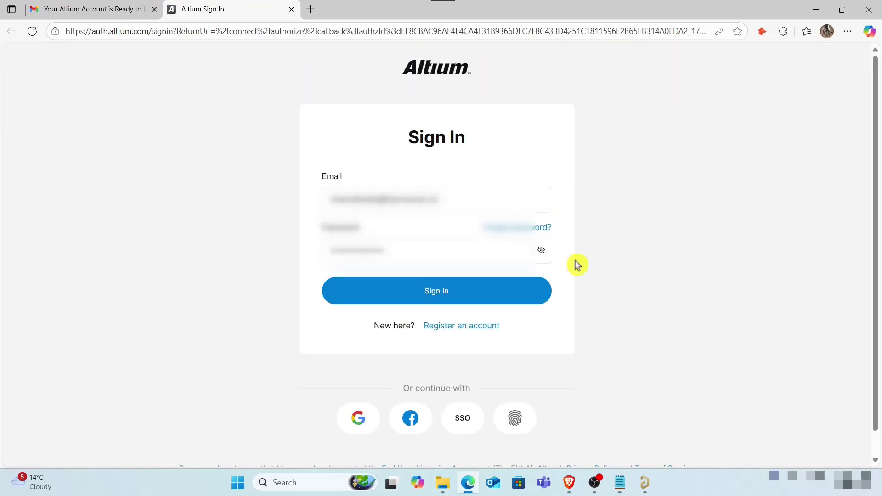
left_click(489, 291)
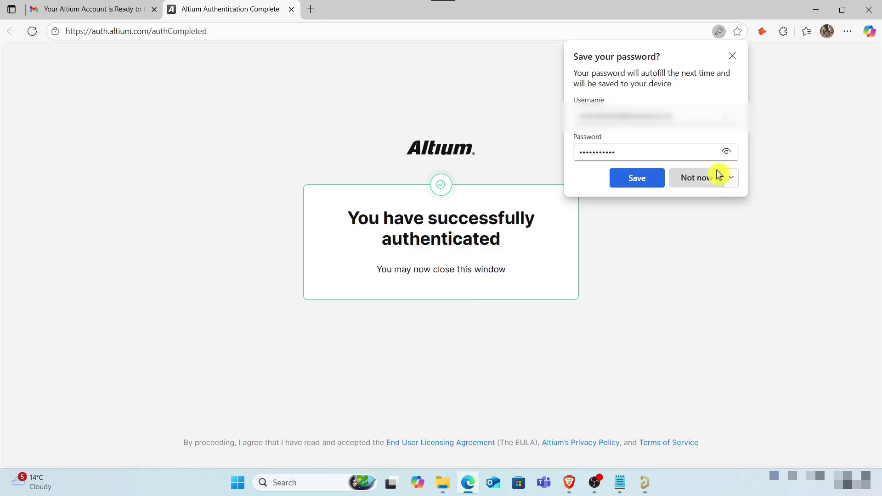
left_click(703, 181)
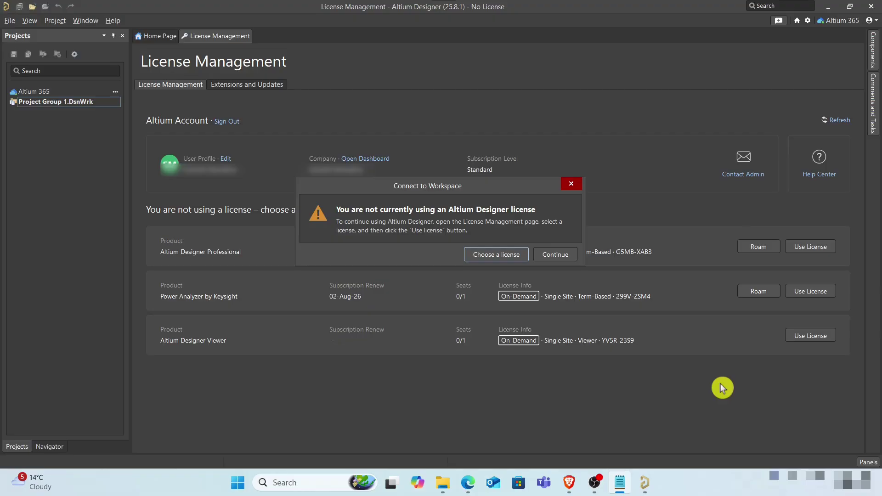
Go to license selection, briefly opening and dismissing the File menu
left_click(494, 257)
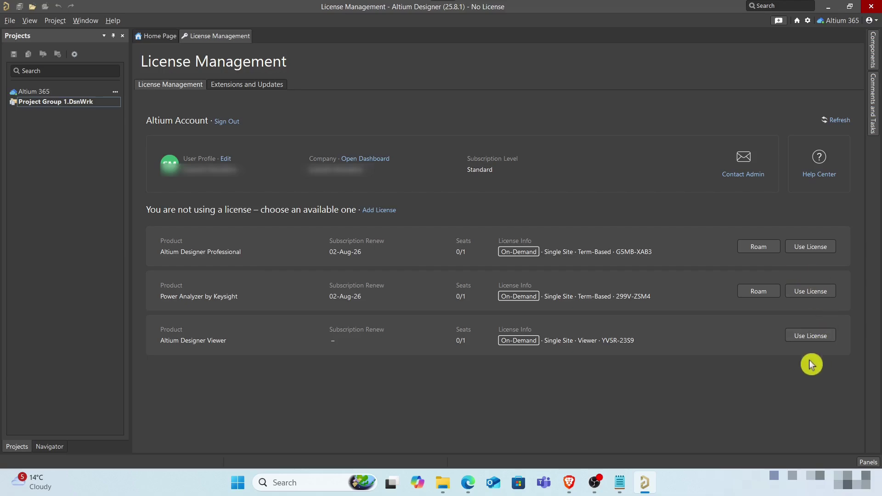
left_click(10, 21)
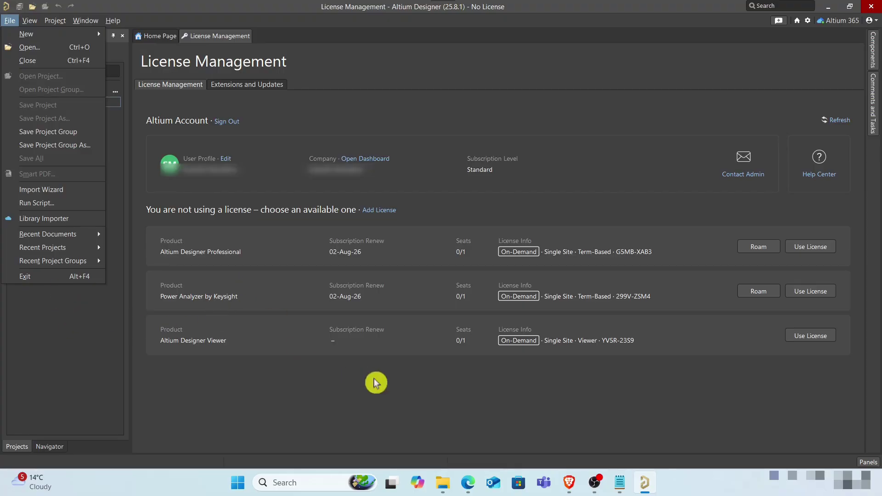
left_click(743, 378)
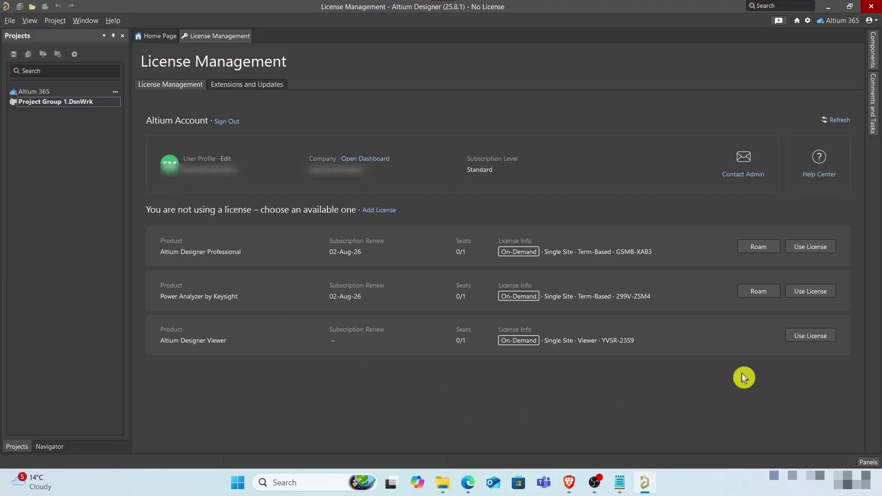
Use the Professional, Power Analyzer by Keysight and Viewer licenses
left_click(810, 246)
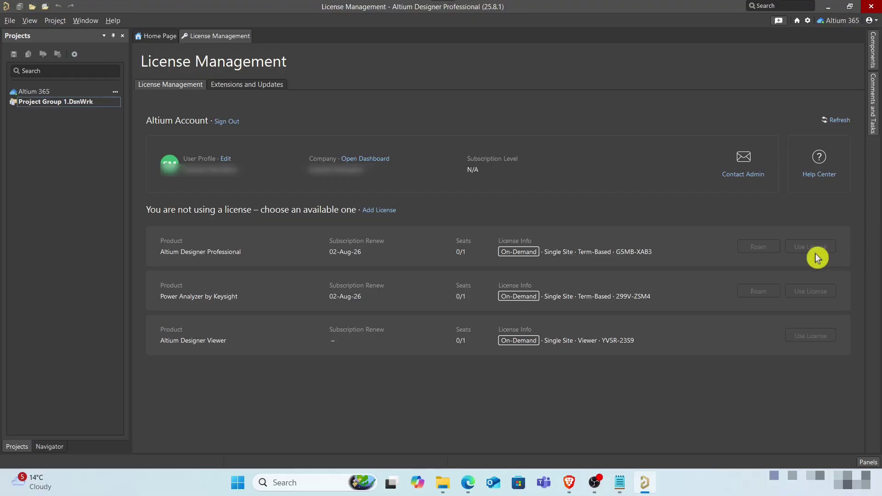
left_click(811, 292)
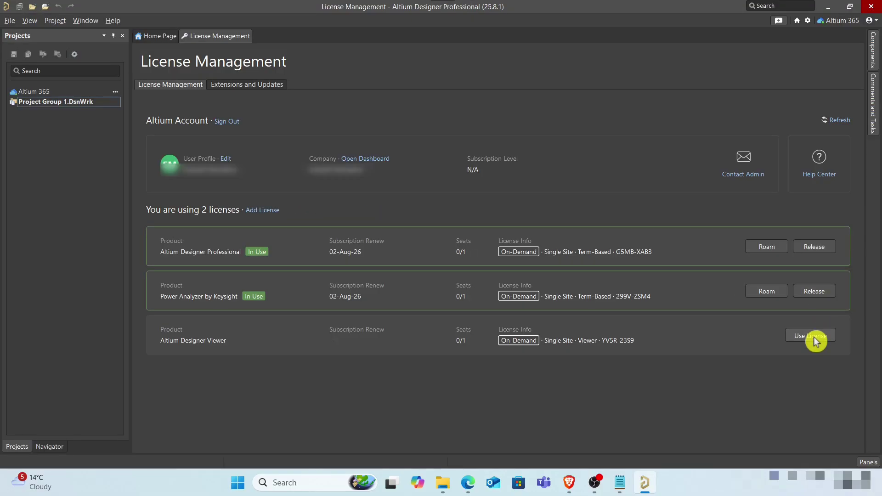
left_click(811, 336)
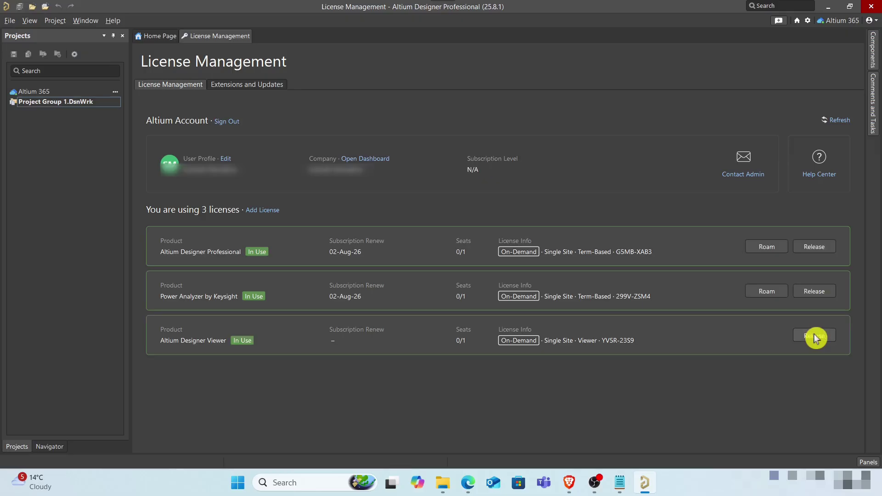
Open the Open Project dialog and preview Sample - Kame_FMU and Sample - Kame_PDB
left_click(9, 21)
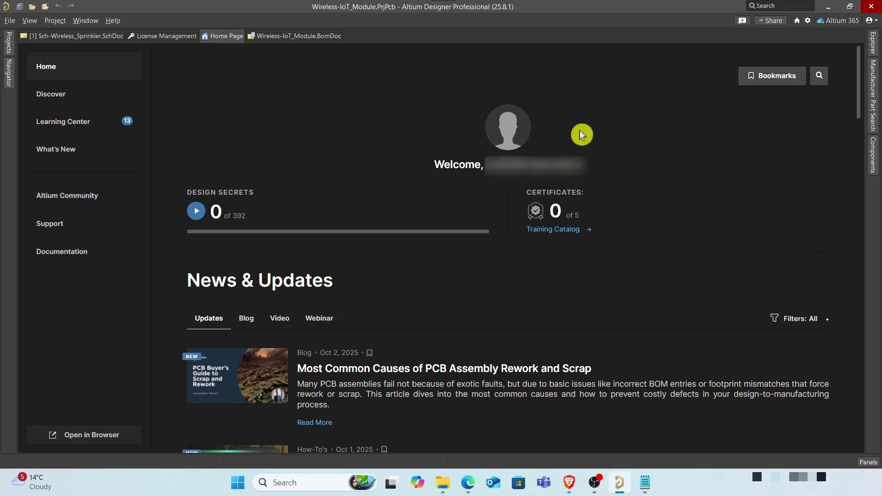
key("ctrl+o")
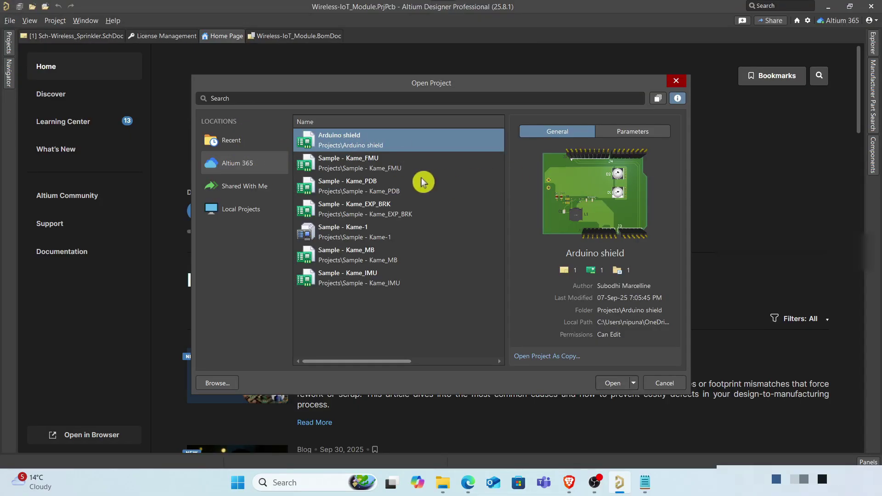
left_click(403, 169)
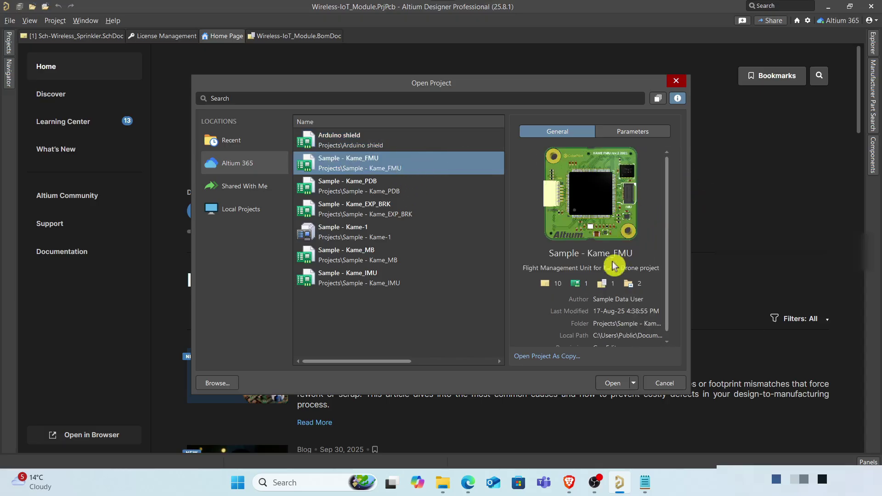
left_click(344, 186)
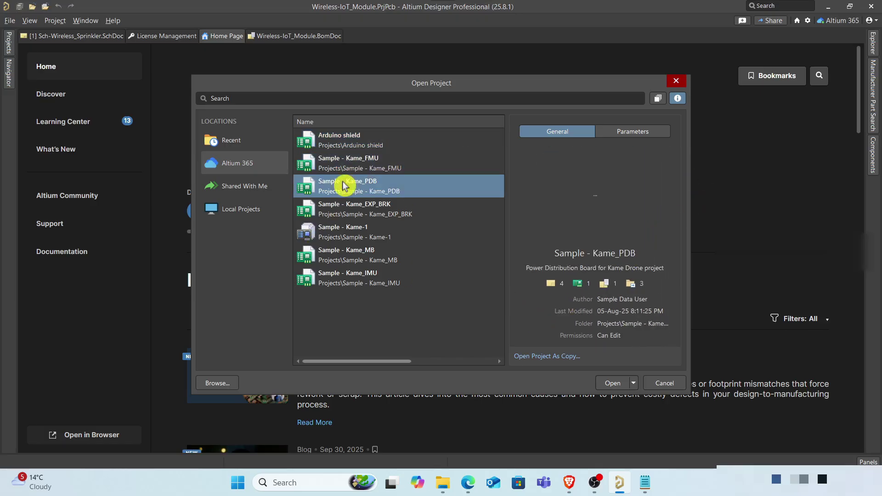